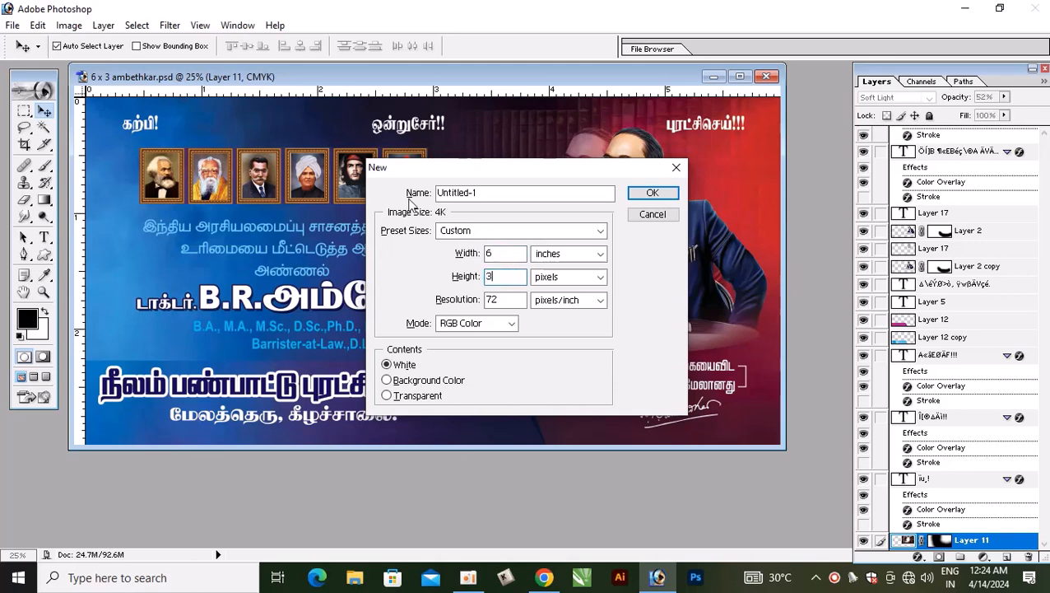
Create a new 6 × 3 inch document with a resolution of 600 pixels/inch in CMYK Color mode
key("Tab")
key("Tab")
type("6")
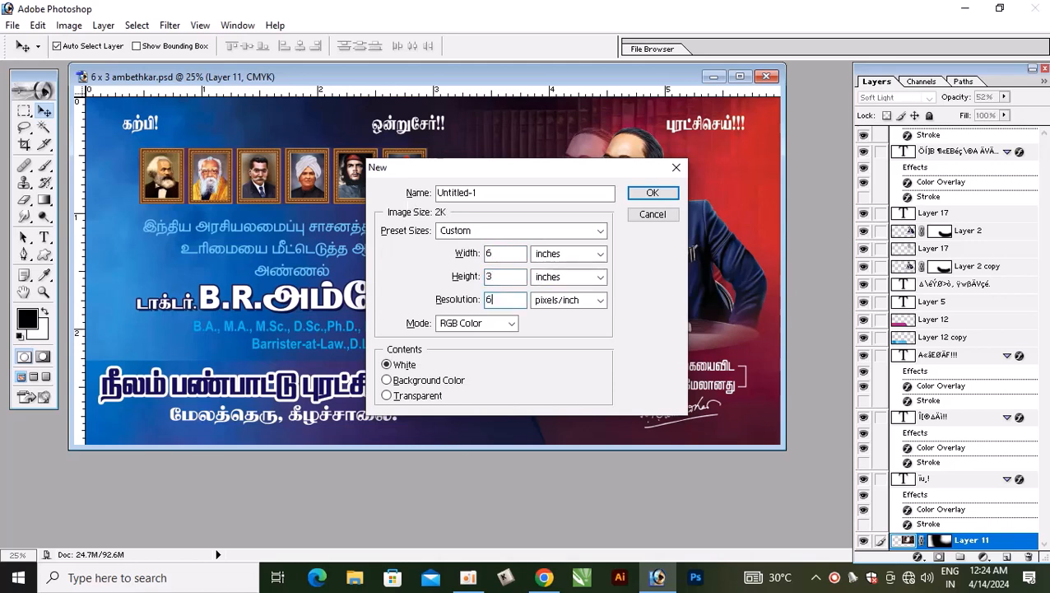
key("Tab")
key("Tab")
key("Down")
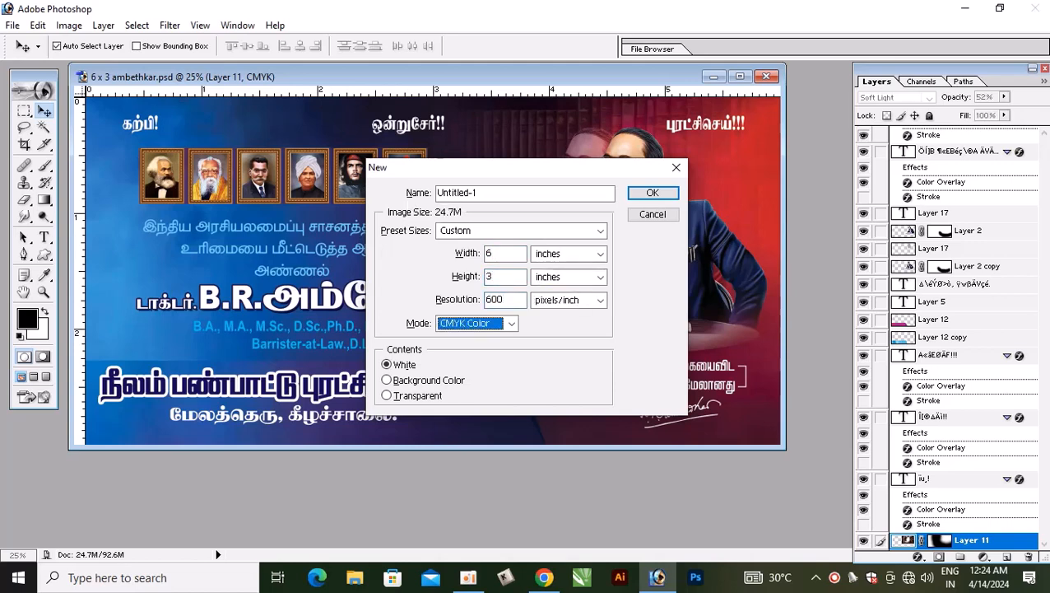
key("Return")
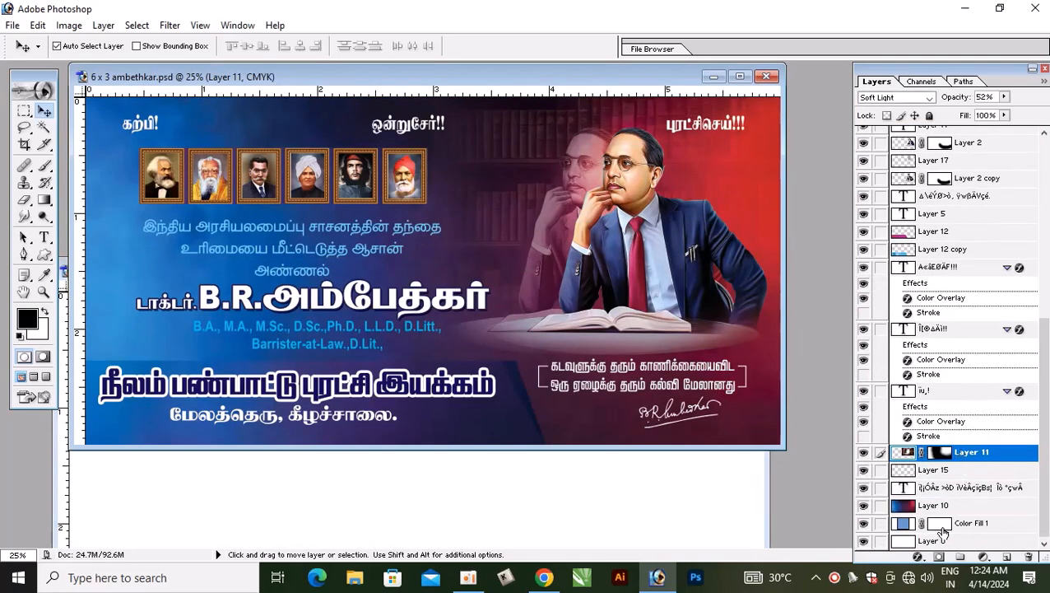
Undo the mistaken layer copy and copy the blue-to-red gradient Layer 10 from the source banner into the new document
left_click(930, 505)
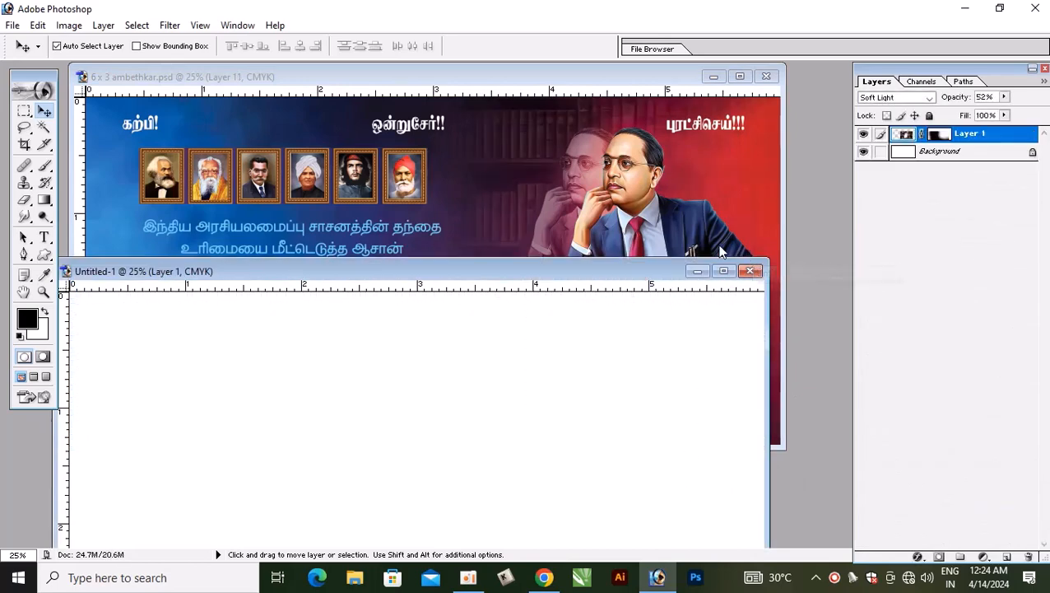
key("ctrl+z")
left_click_drag(368, 144, 429, 535)
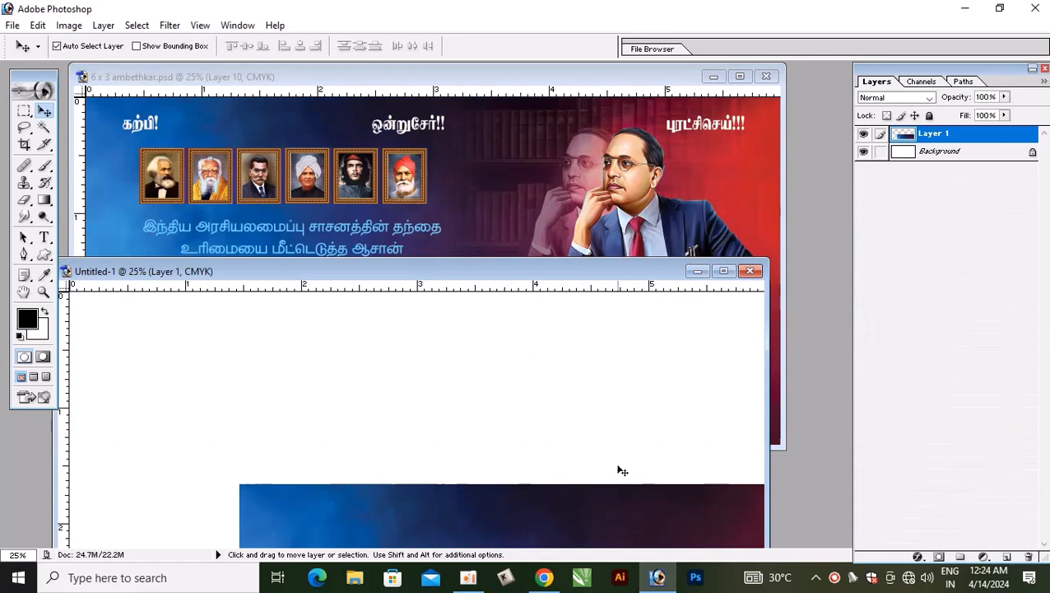
Align the gradient layer's horizontal and vertical centers to the whole canvas, filling it, and deselect
left_click(723, 271)
left_click_drag(636, 392, 628, 394)
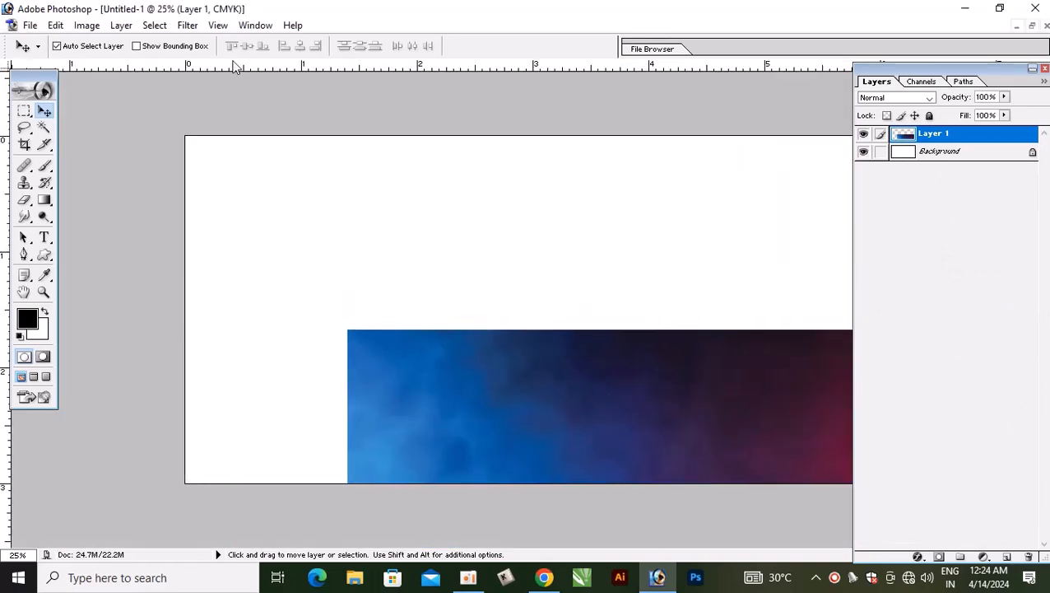
left_click(155, 25)
left_click(193, 44)
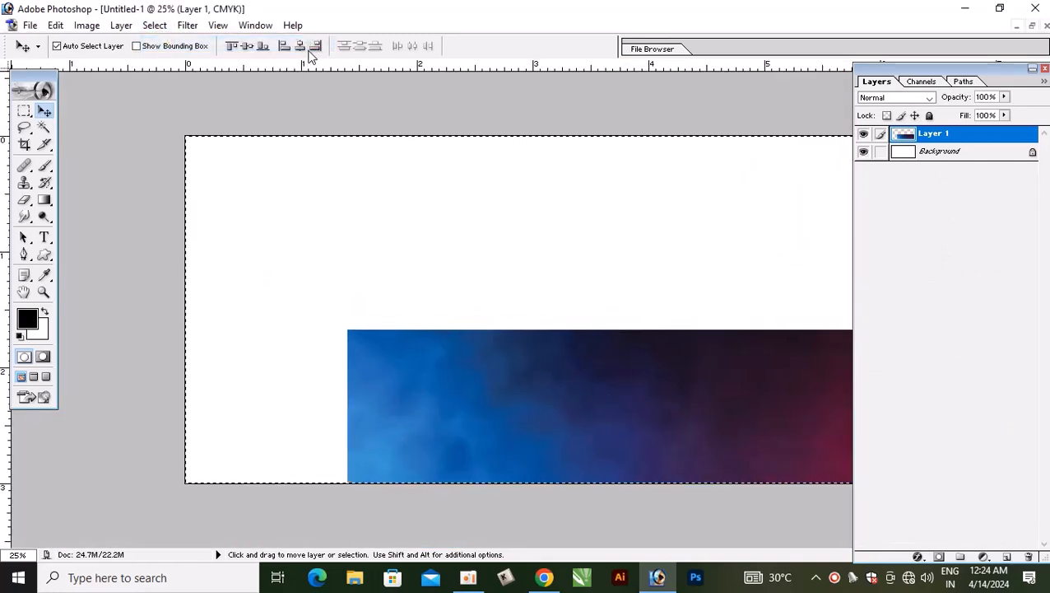
left_click(301, 45)
left_click(246, 45)
key("ctrl+d")
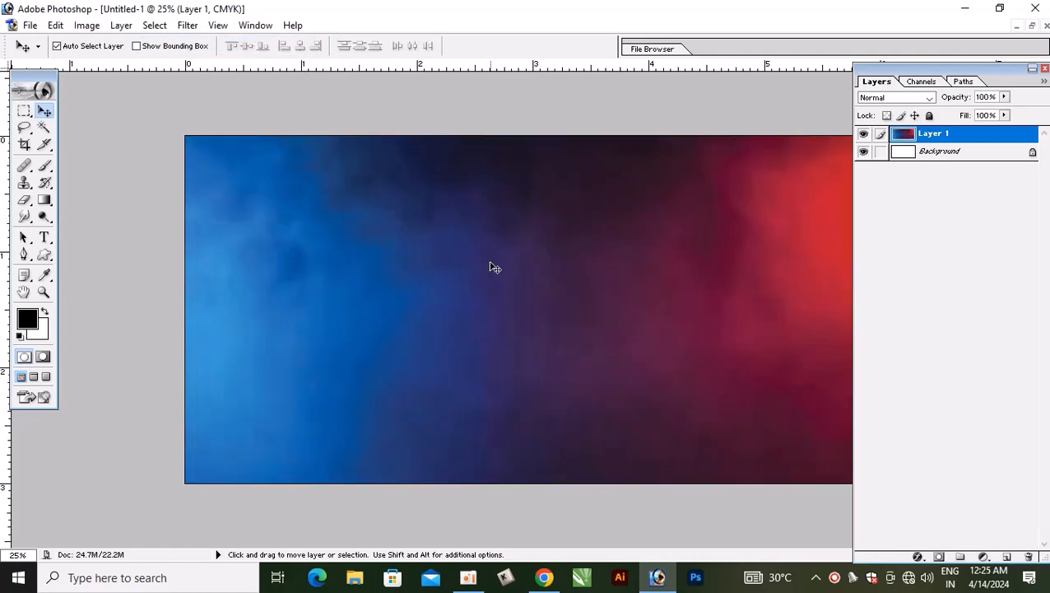
Hide the gradient Layer 10 and the blue Color Fill 1 layer in the source banner
left_click(1031, 26)
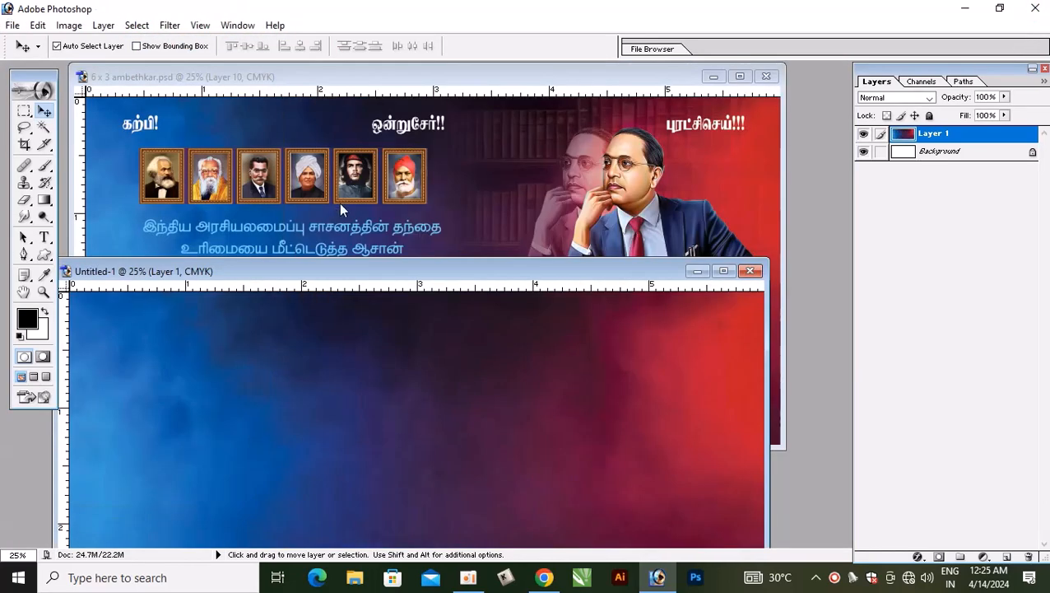
left_click(412, 192)
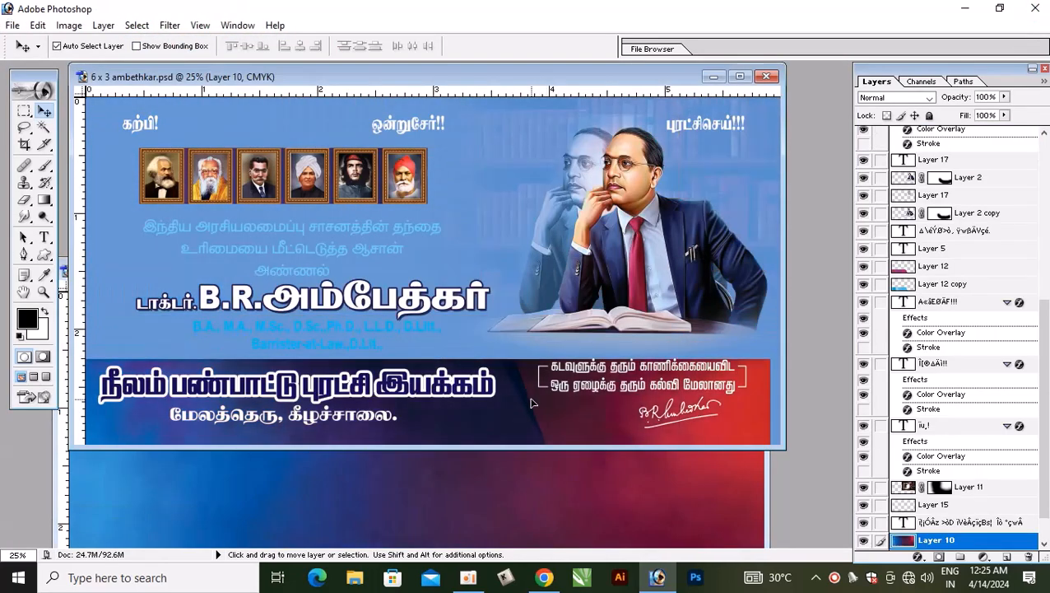
left_click(975, 488)
right_click(543, 153)
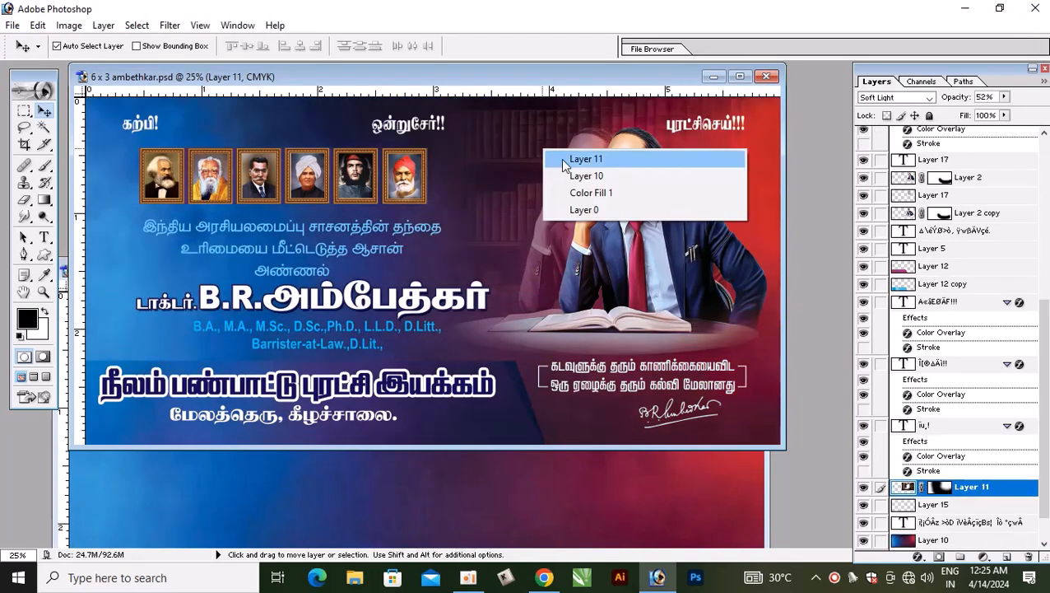
left_click(576, 176)
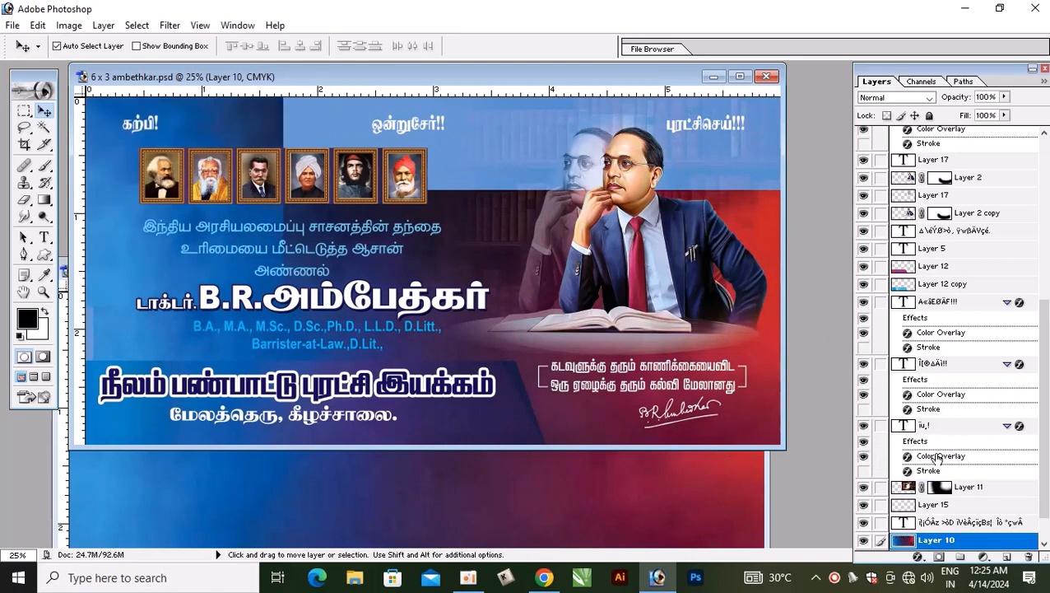
left_click(862, 540)
left_click(539, 137)
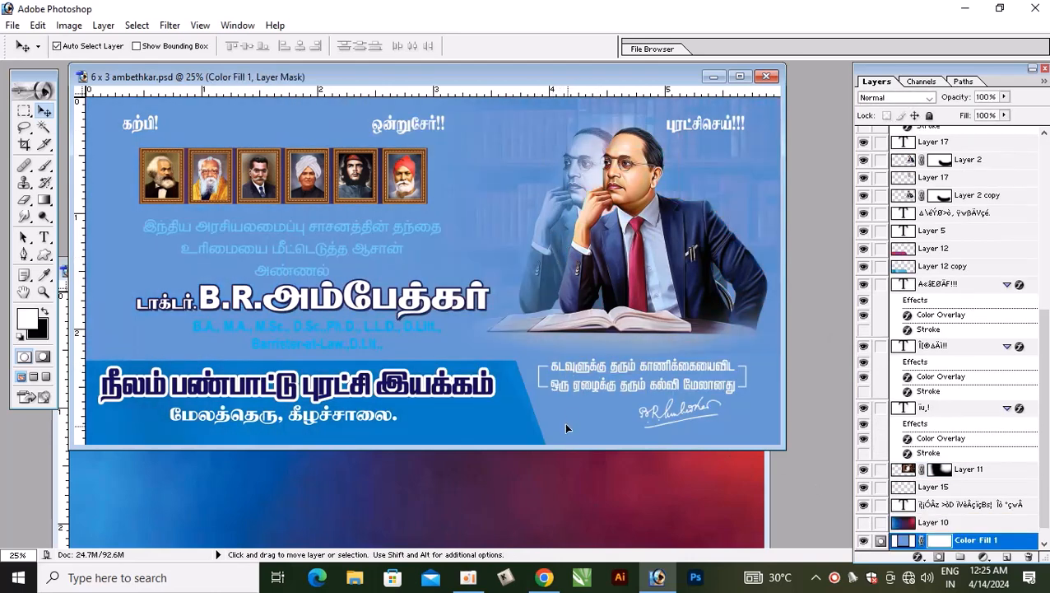
left_click(862, 540)
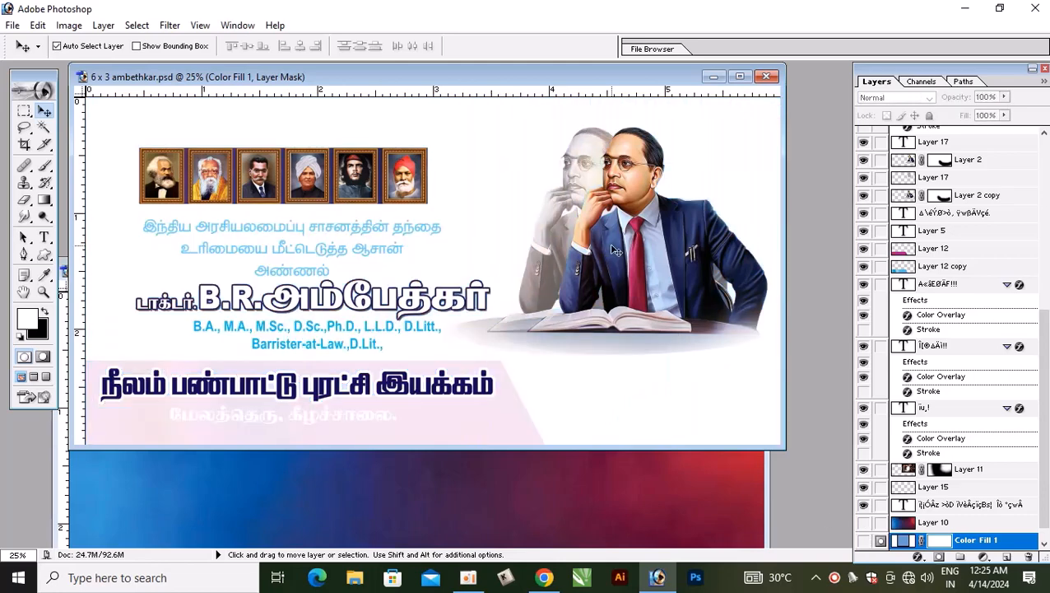
Copy the masked bookshelf Layer 11 from the source banner into the new document and maximize that document
right_click(549, 130)
left_click(570, 135)
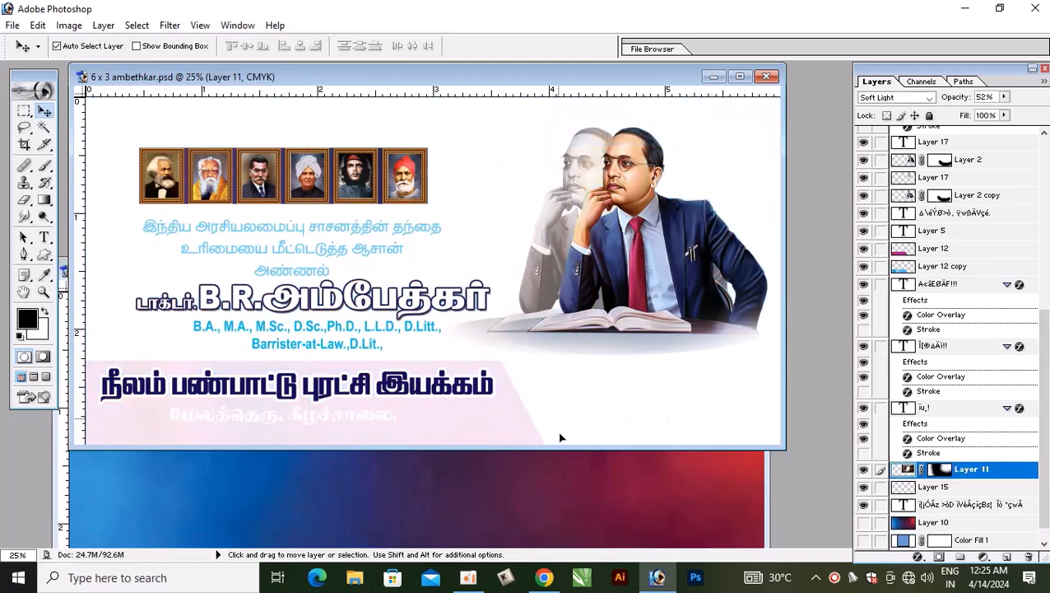
left_click_drag(560, 437, 564, 484)
left_click(719, 273)
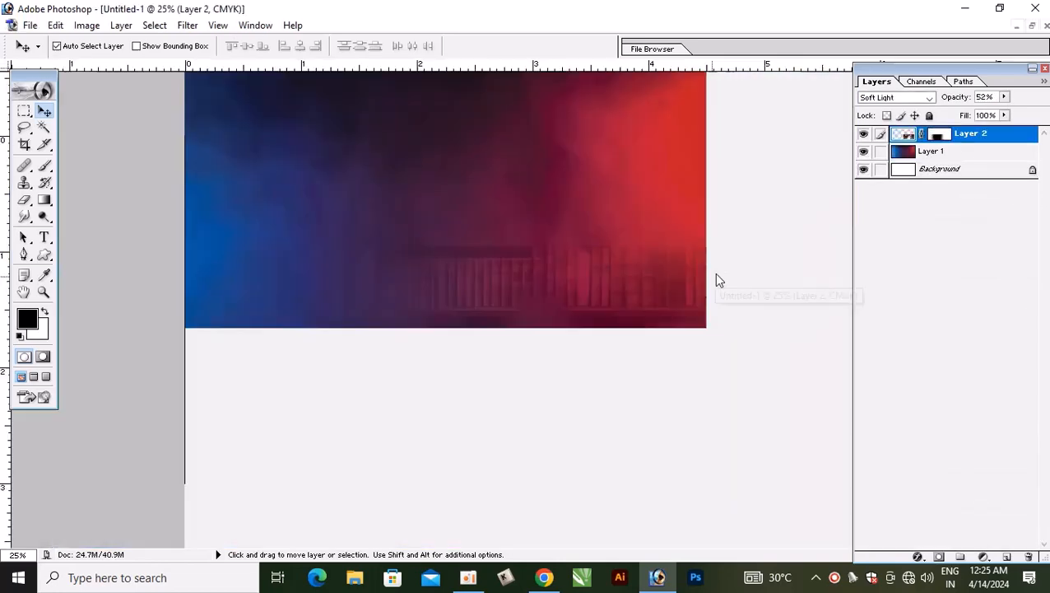
Undo the mistaken background move and fit the bookshelf layer into the canvas's upper-right corner with Free Transform
left_click_drag(719, 378, 671, 289)
key("ctrl+z")
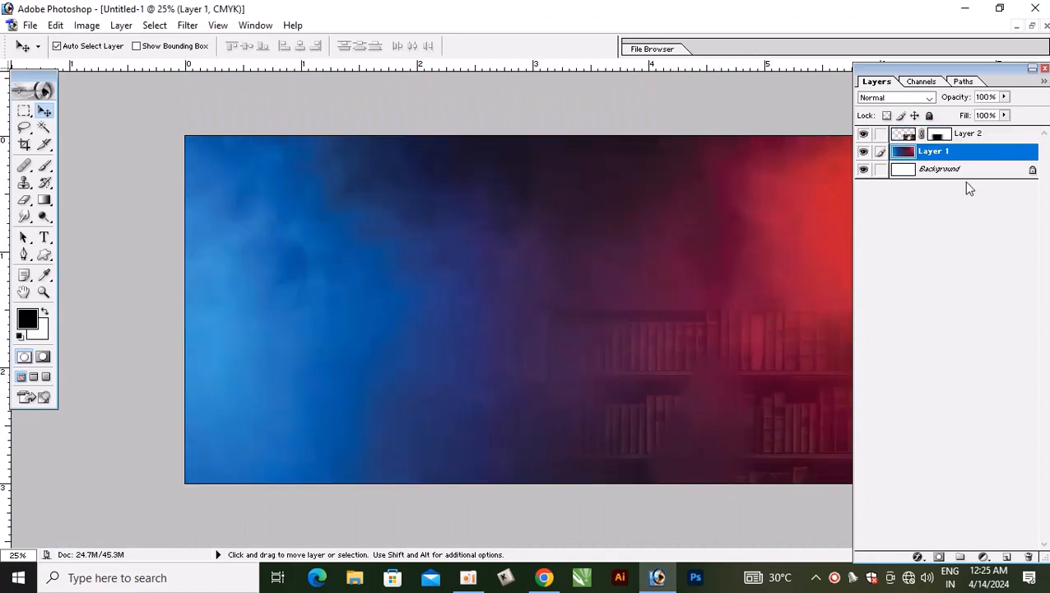
left_click(976, 135)
key("ctrl+t")
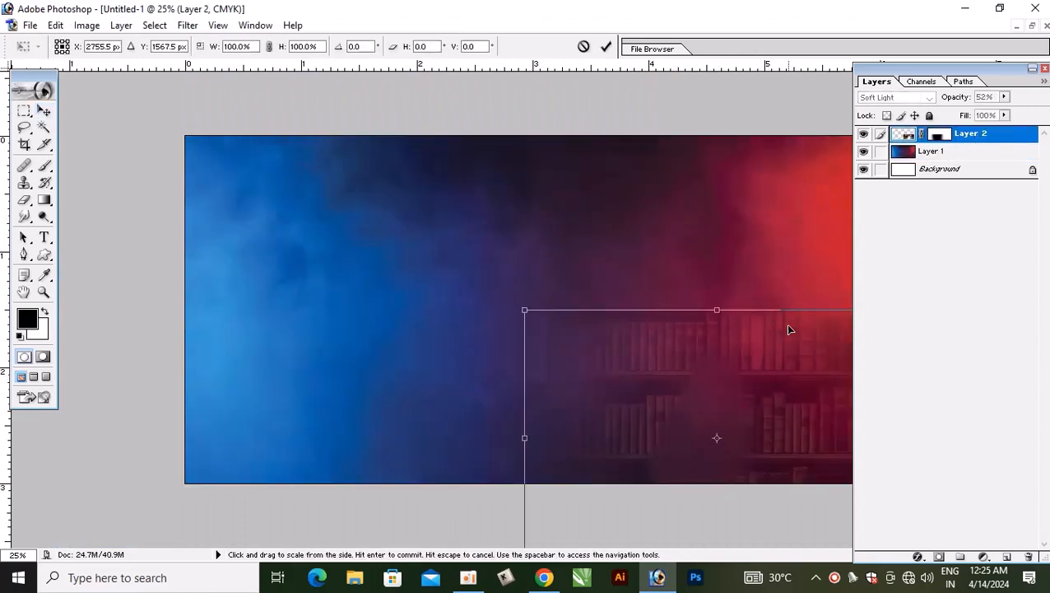
left_click_drag(767, 340, 704, 161)
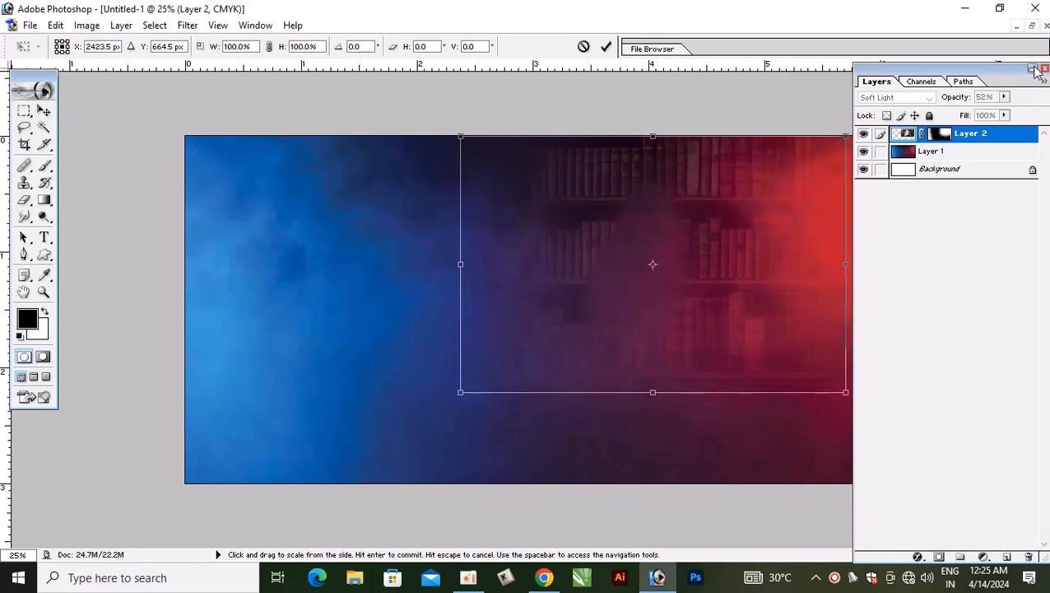
left_click(1033, 69)
left_click_drag(752, 179, 783, 182)
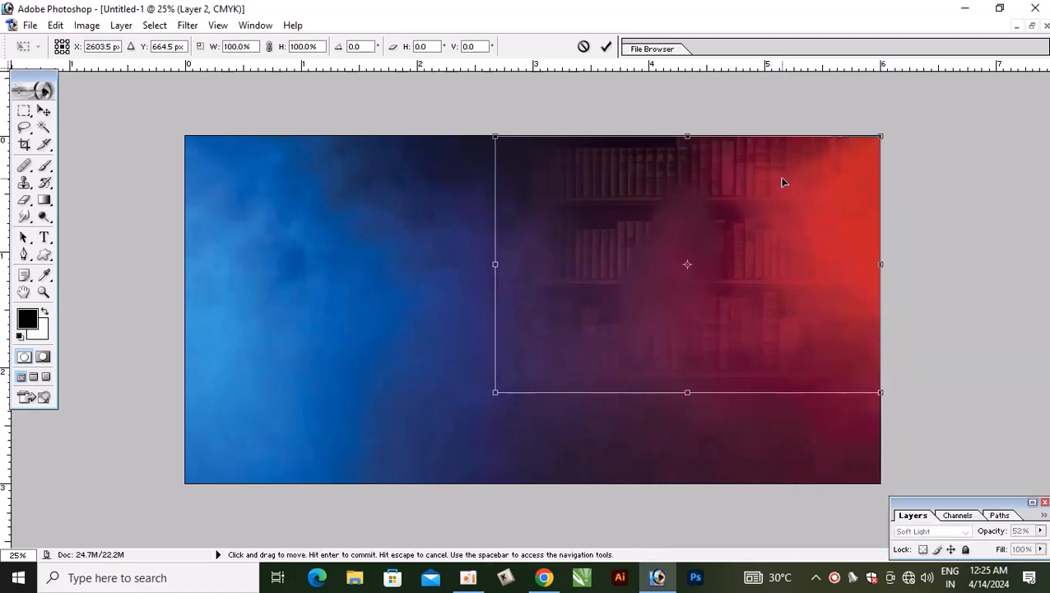
key("Return")
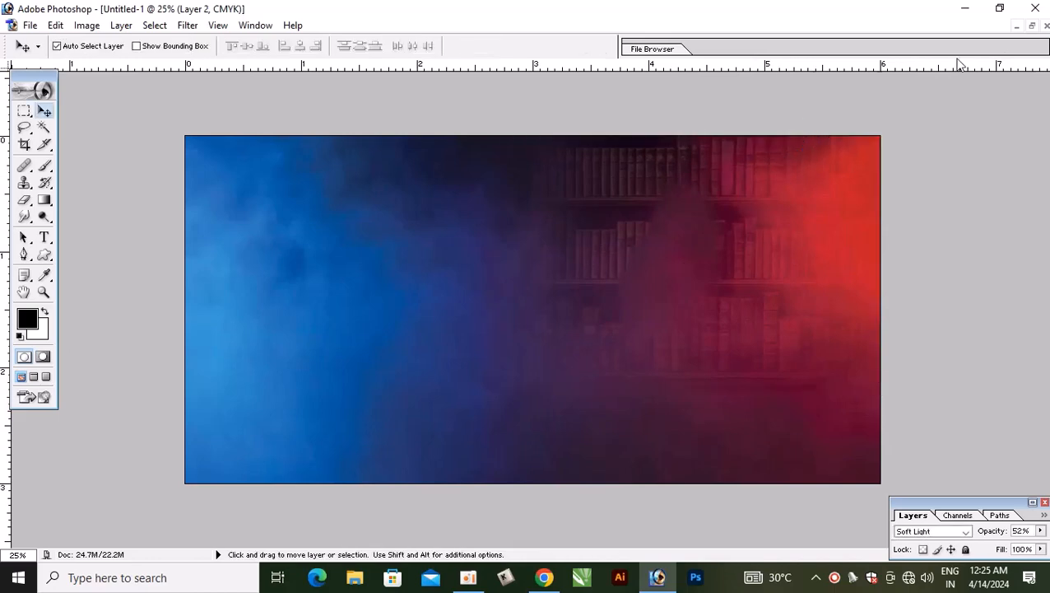
Return to the source banner, show its blue fill again and copy the row of three white slogans into the new document
left_click(1032, 25)
left_click(439, 165)
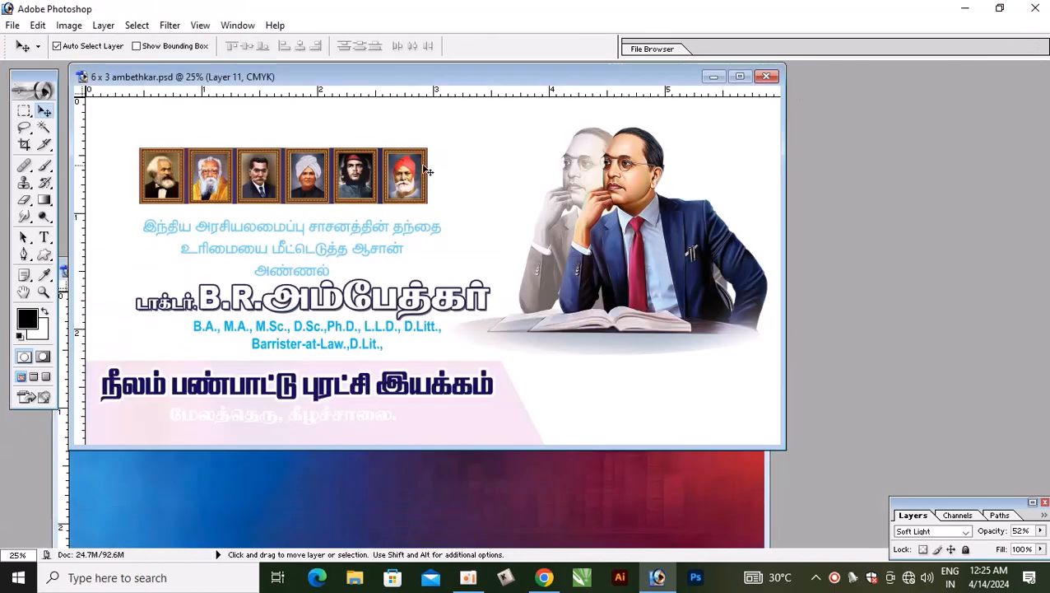
left_click(330, 175)
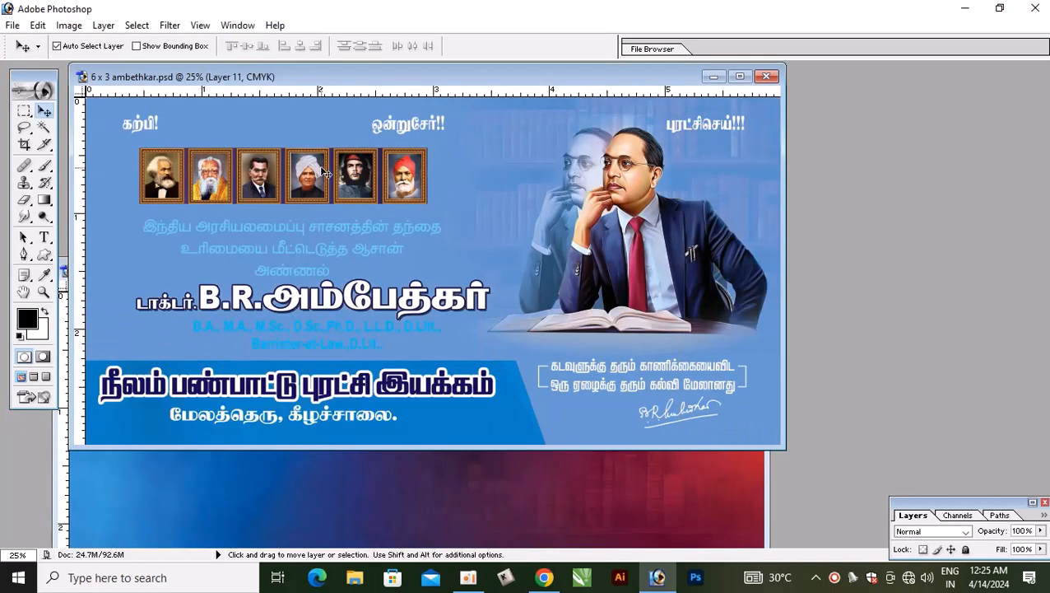
left_click_drag(393, 121, 399, 469)
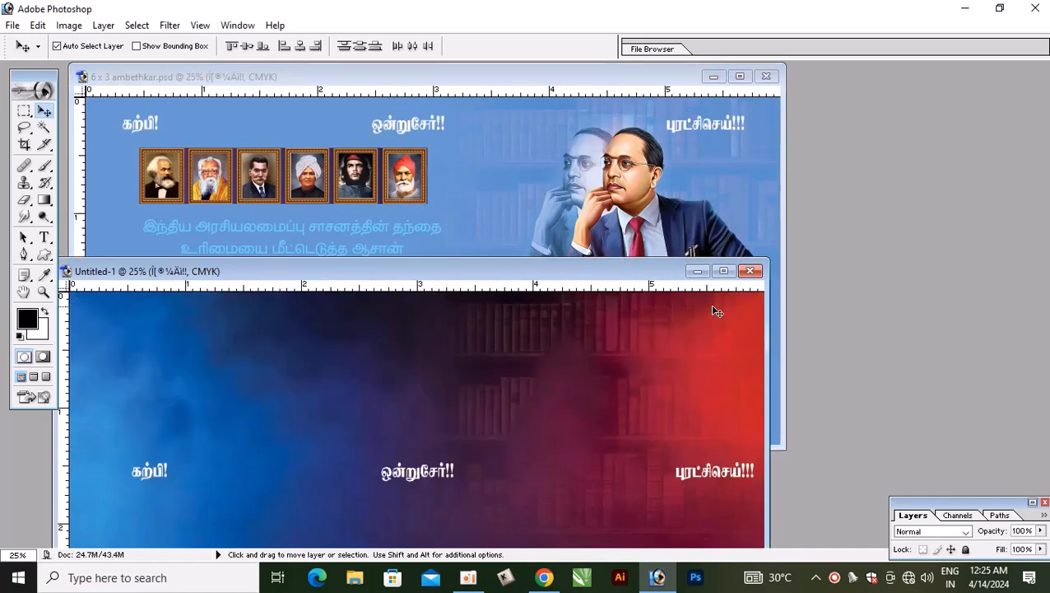
Maximize the new document and add a vertical guide at 50% of the canvas width
left_click(723, 270)
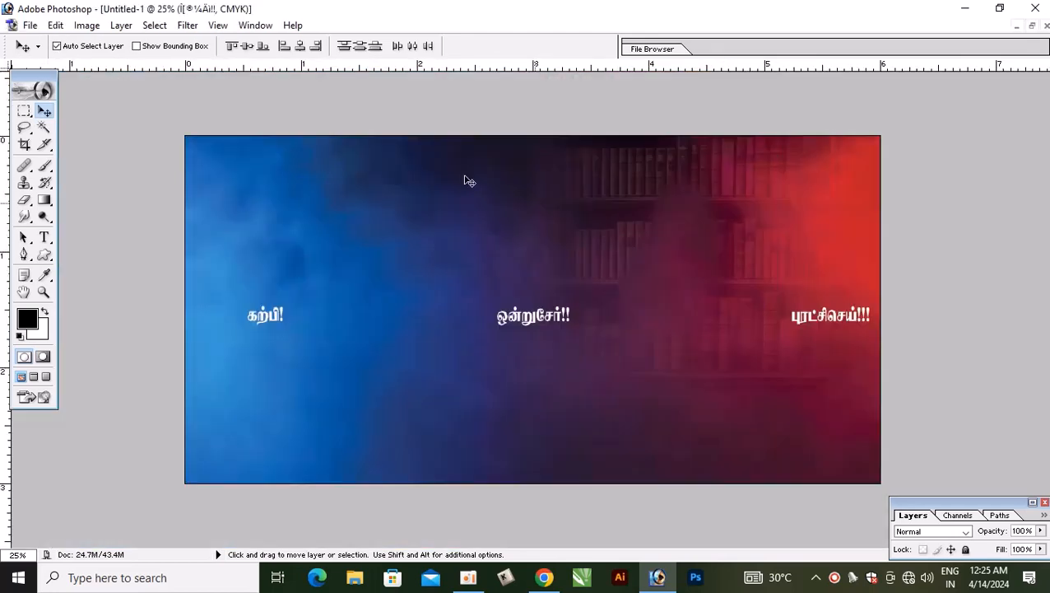
left_click(217, 25)
left_click(360, 325)
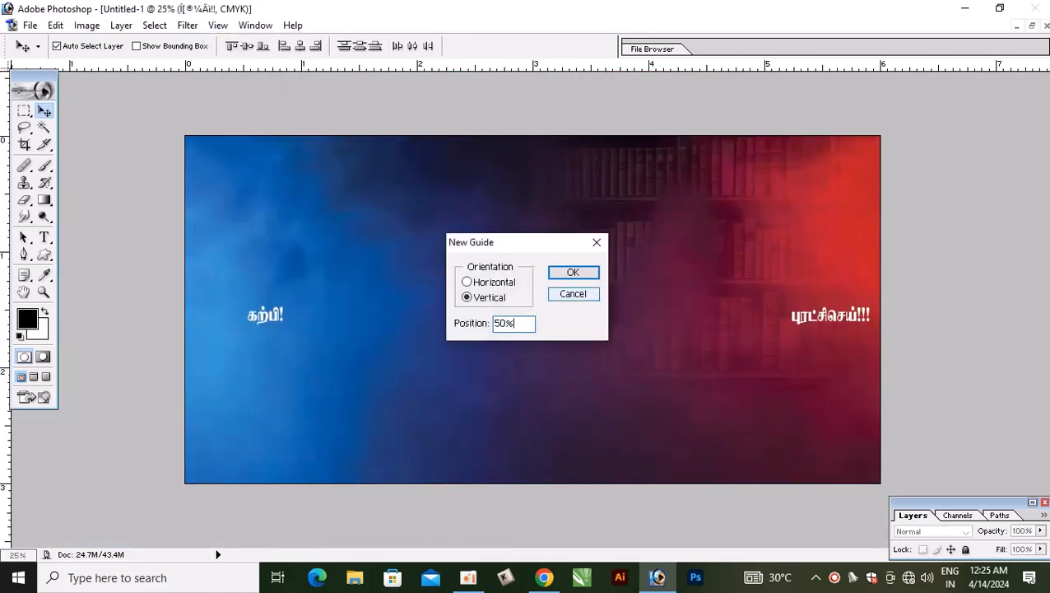
key("Return")
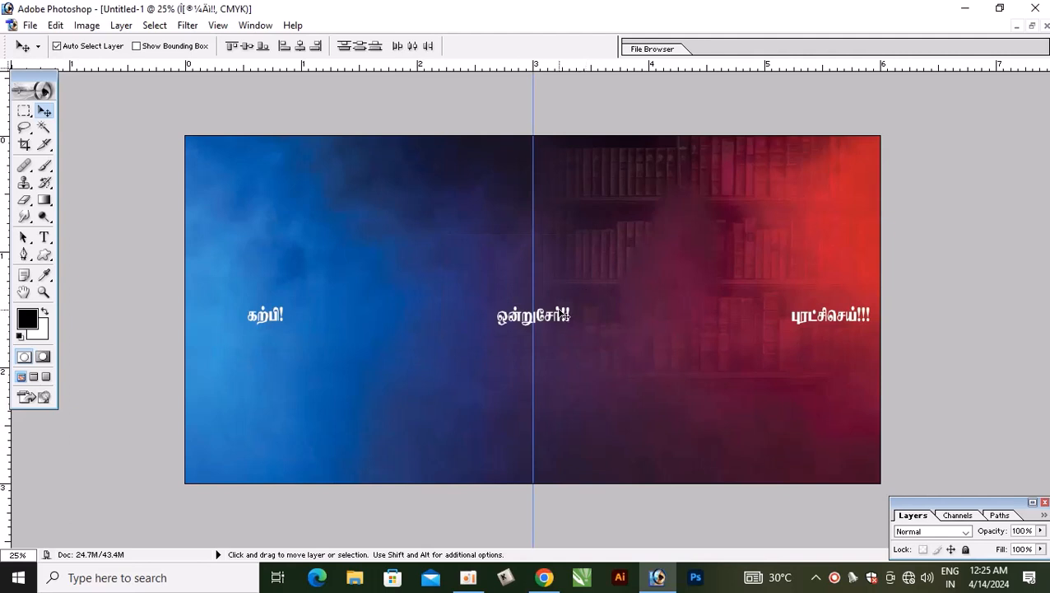
Move the slogan row near the canvas's upper edge, centered on the guide at about X 1807.5 px, Y 167.8 px
left_click_drag(560, 314, 559, 191)
key("ctrl+t")
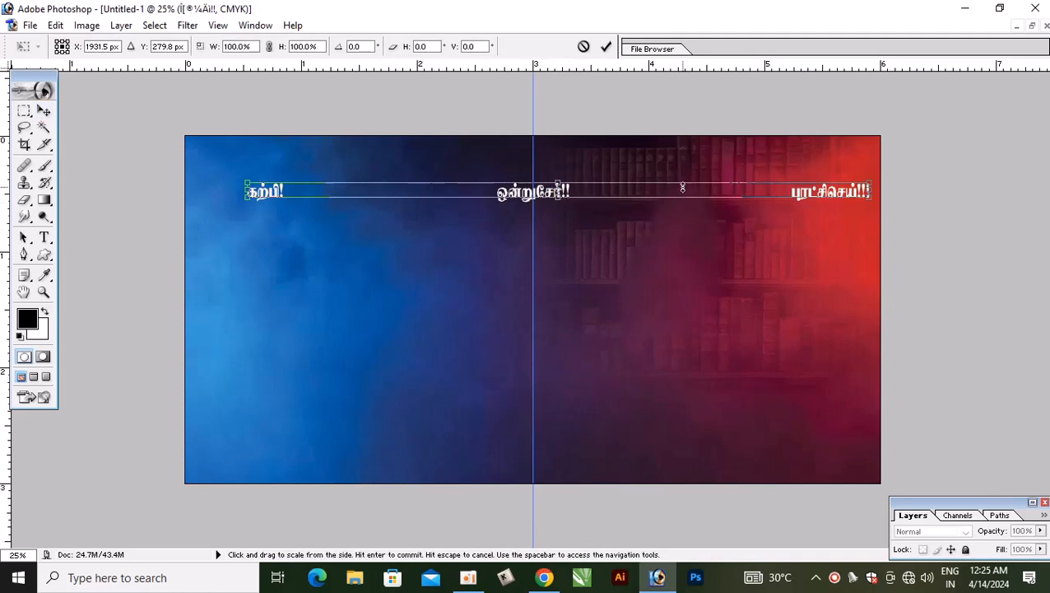
key("Left")
key("Left")
key("Left")
key("Left")
key("Left")
key("Left")
key("Left")
key("Left")
key("Left")
key("Left")
key("Left")
key("Left")
key("Left")
key("Left")
key("Left")
key("Left")
key("Left")
key("Left")
key("Left")
key("Left")
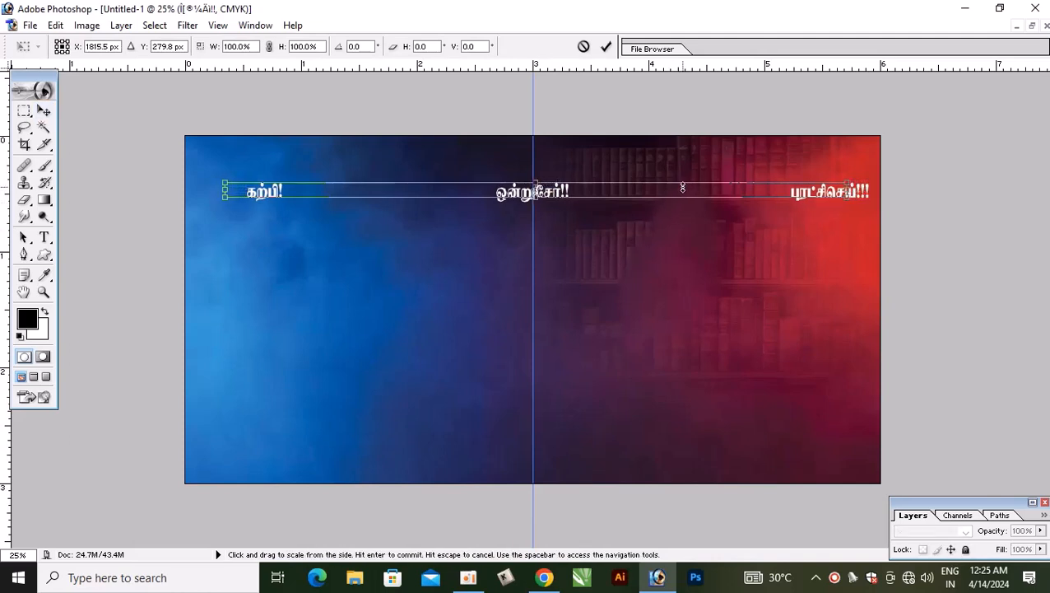
key("Left")
key("Left")
key("Up")
key("Up")
key("Up")
key("Up")
key("Up")
key("Up")
key("Up")
key("Up")
key("Up")
key("Up")
key("Up")
key("Up")
key("Up")
key("Up")
key("Up")
key("Up")
key("Up")
key("Up")
key("Up")
key("Up")
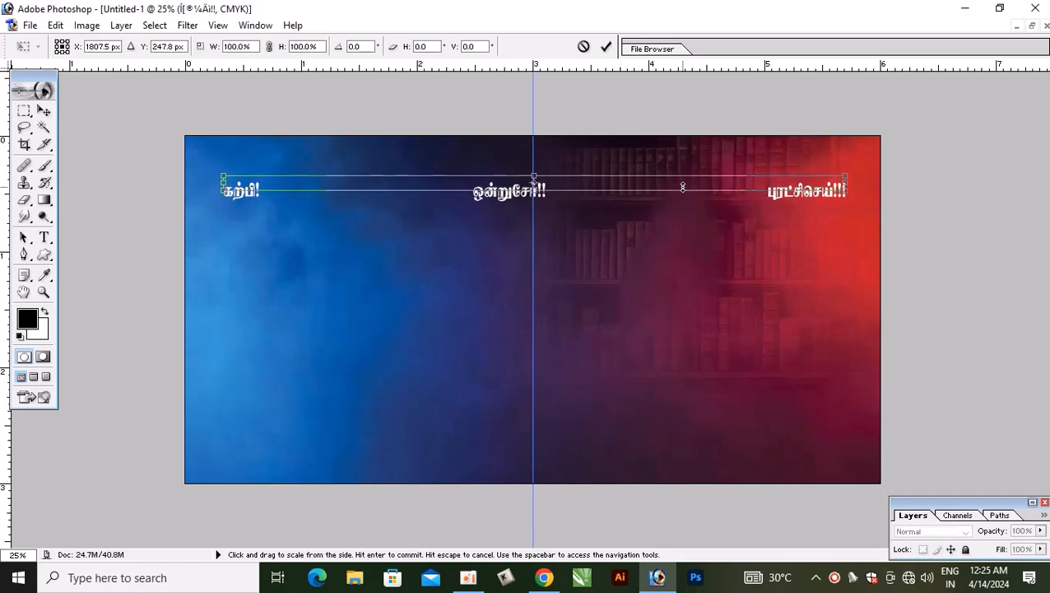
key("Up")
key("Up")
key("Up")
key("Up")
key("Up")
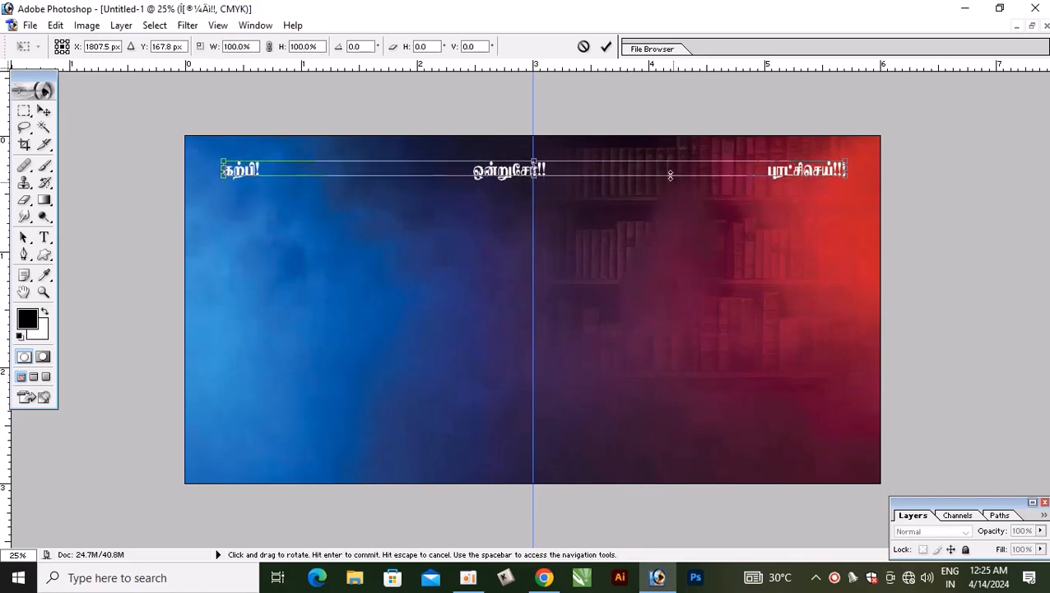
left_click(606, 46)
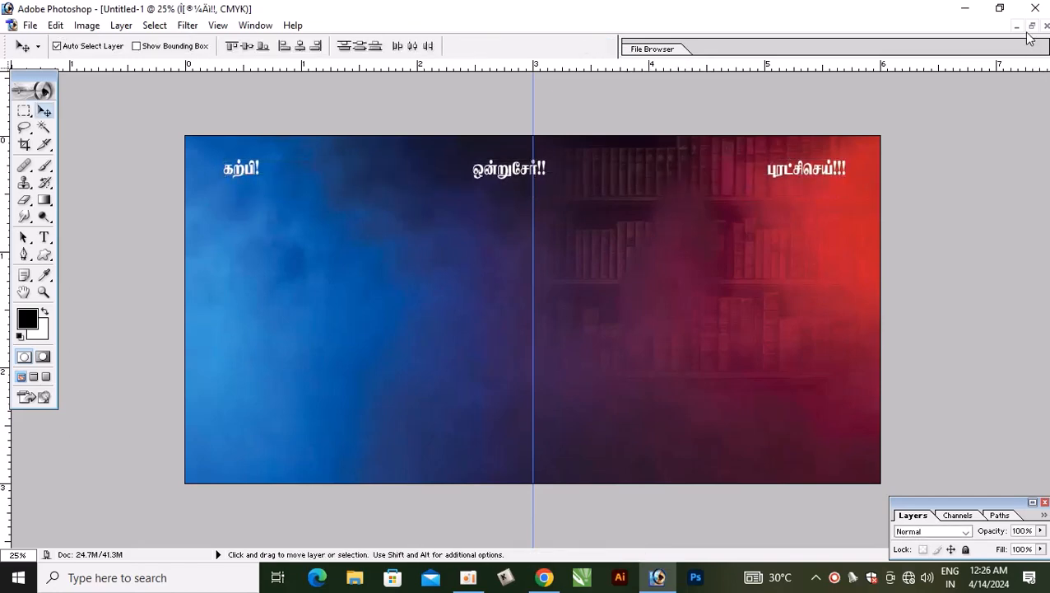
Copy the row of six framed portraits from the source banner into the new document and place it just below the slogans
left_click(1031, 27)
left_click(403, 214)
left_click_drag(376, 186, 398, 522)
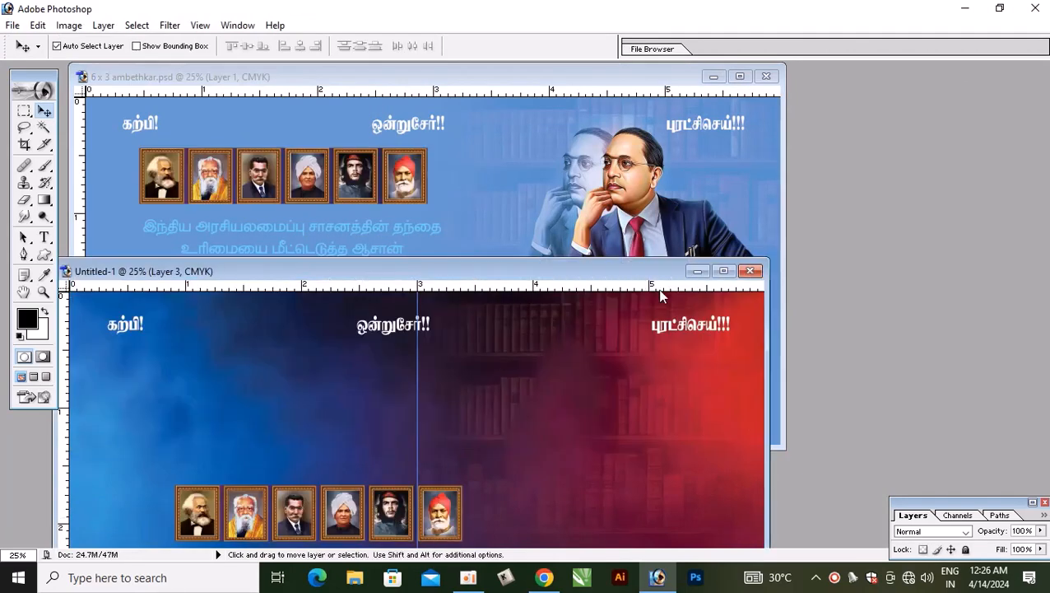
left_click(724, 271)
left_click_drag(461, 356, 445, 215)
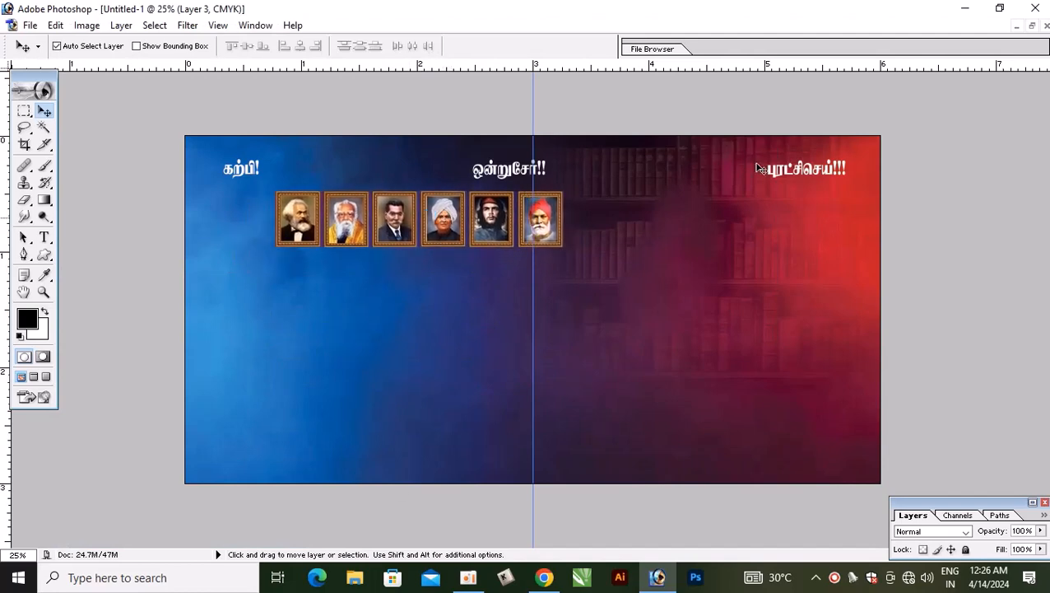
Copy the B.R. Ambedkar title block with its intro and degree lines from the source banner into the new document, placing it below the framed portraits
left_click(1034, 27)
left_click(383, 193)
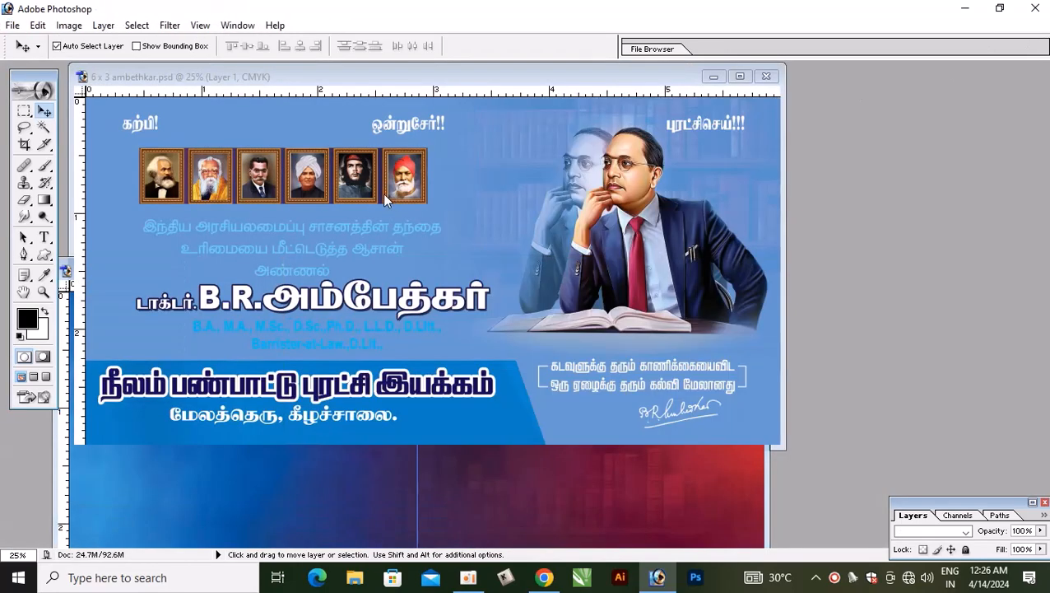
left_click_drag(297, 298, 345, 259)
key("ctrl+z")
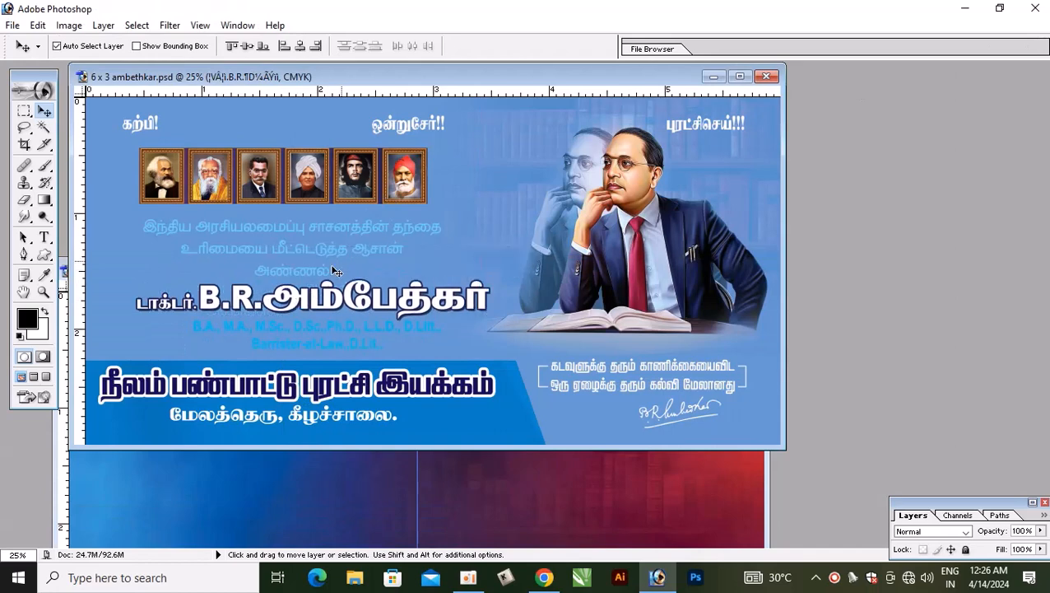
right_click(325, 233)
left_click(346, 237)
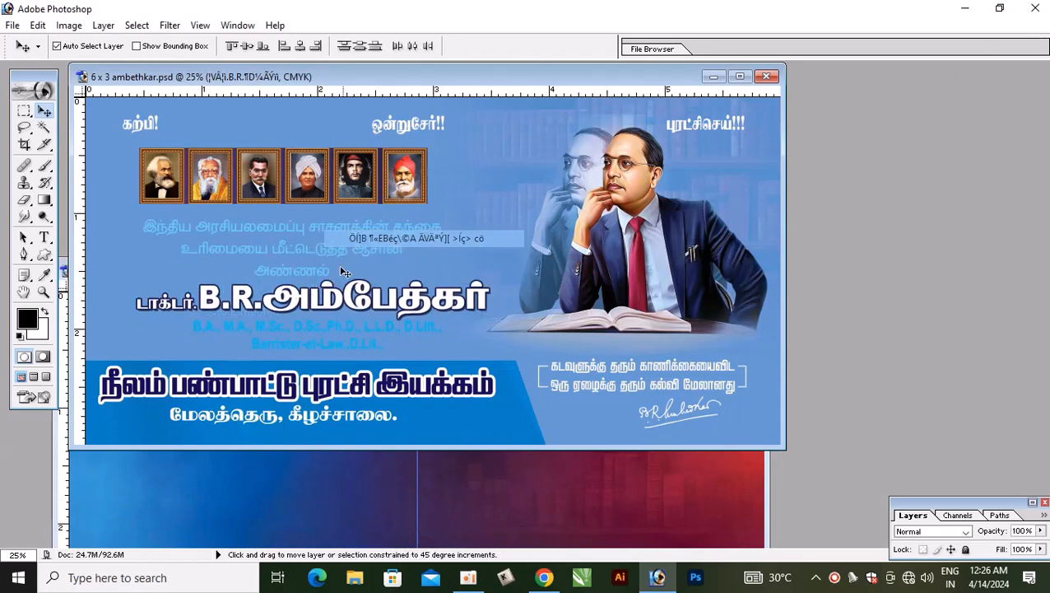
left_click_drag(329, 301, 357, 494)
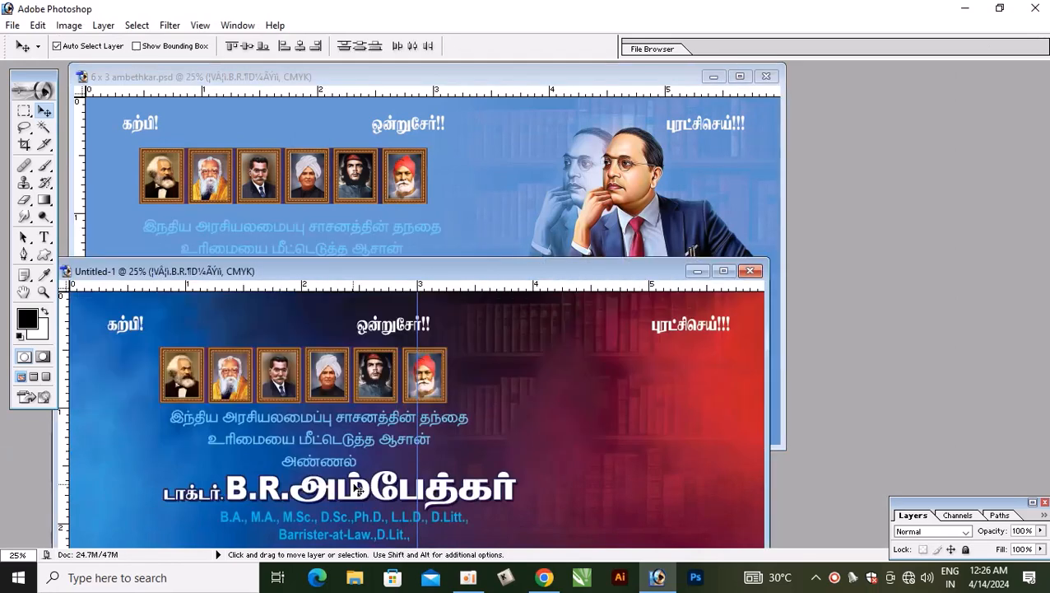
left_click(723, 272)
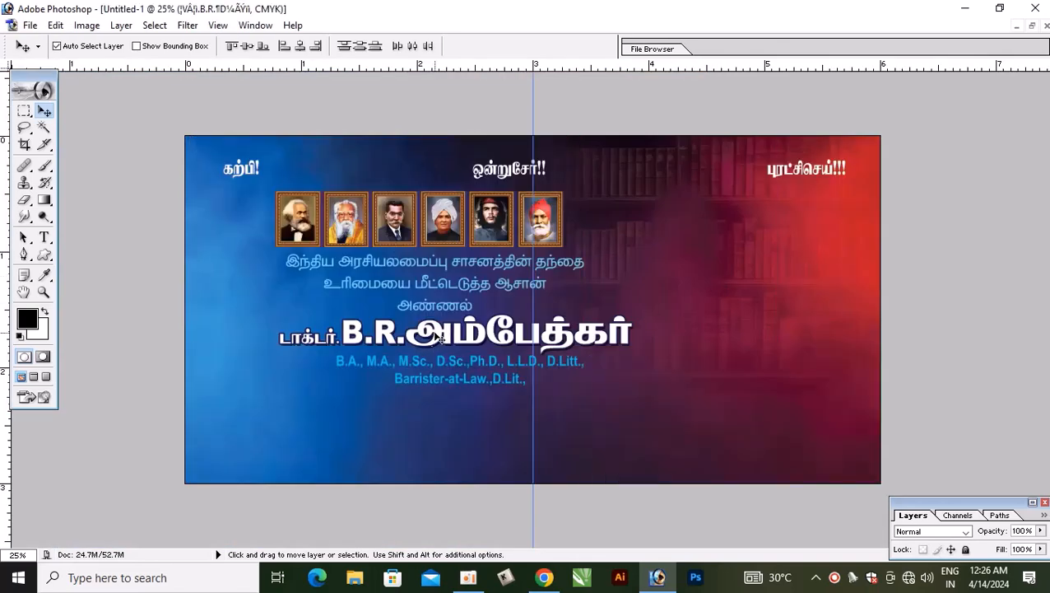
left_click_drag(439, 338, 412, 345)
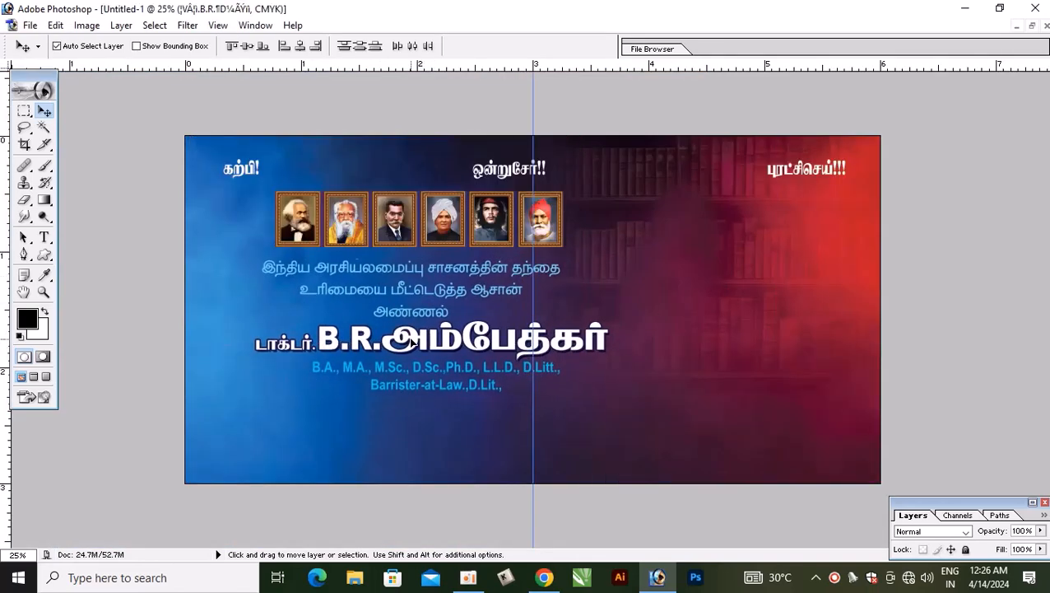
Copy the large seated Ambedkar portrait with its faded double into the new document's right half and scale it to about 100.8%
left_click(1033, 26)
left_click(646, 198)
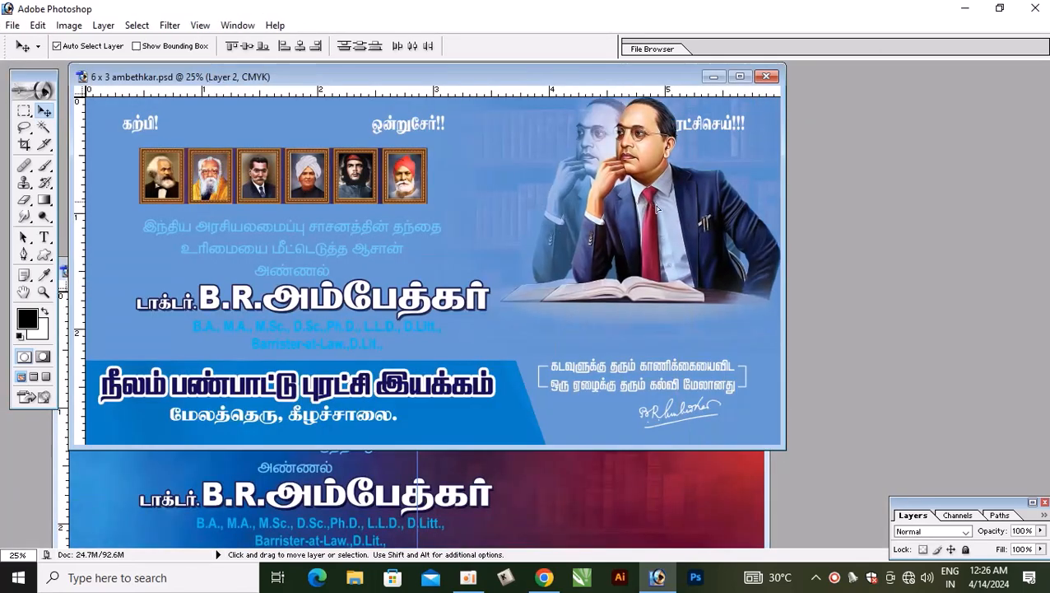
left_click_drag(657, 208, 638, 438)
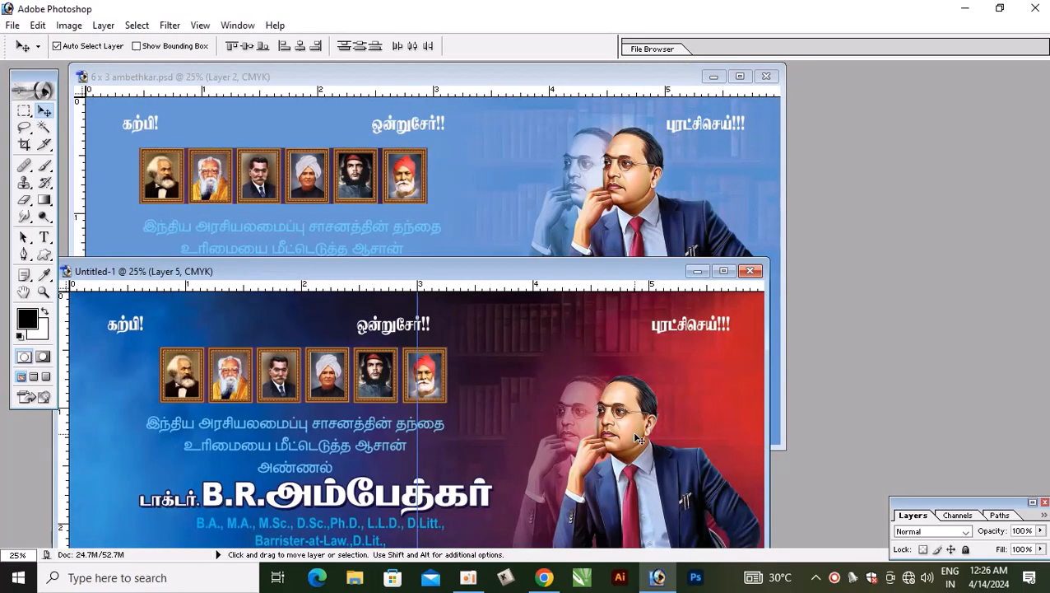
left_click(723, 270)
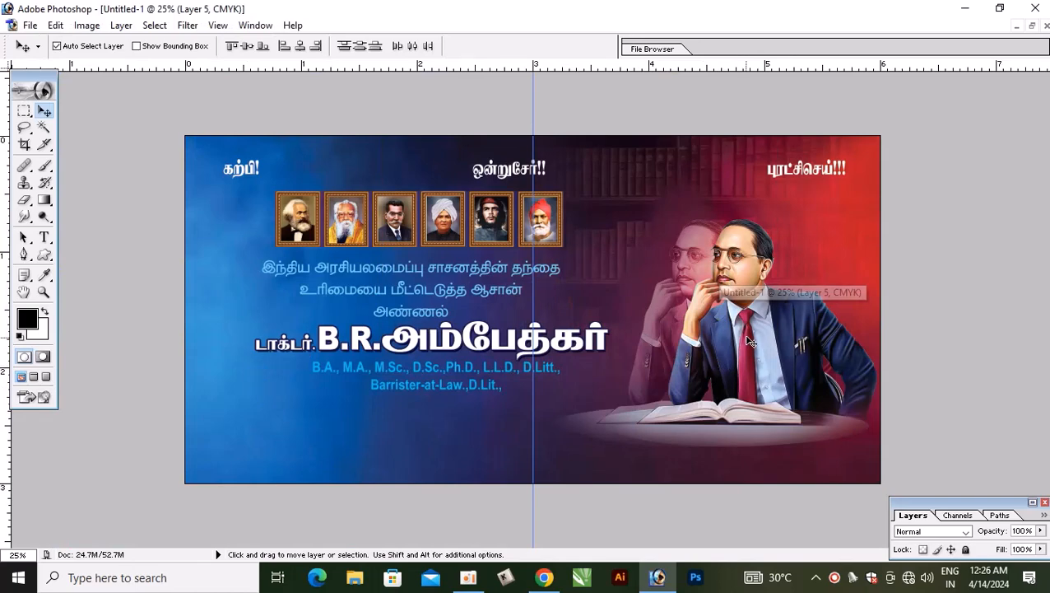
left_click_drag(749, 341, 732, 307)
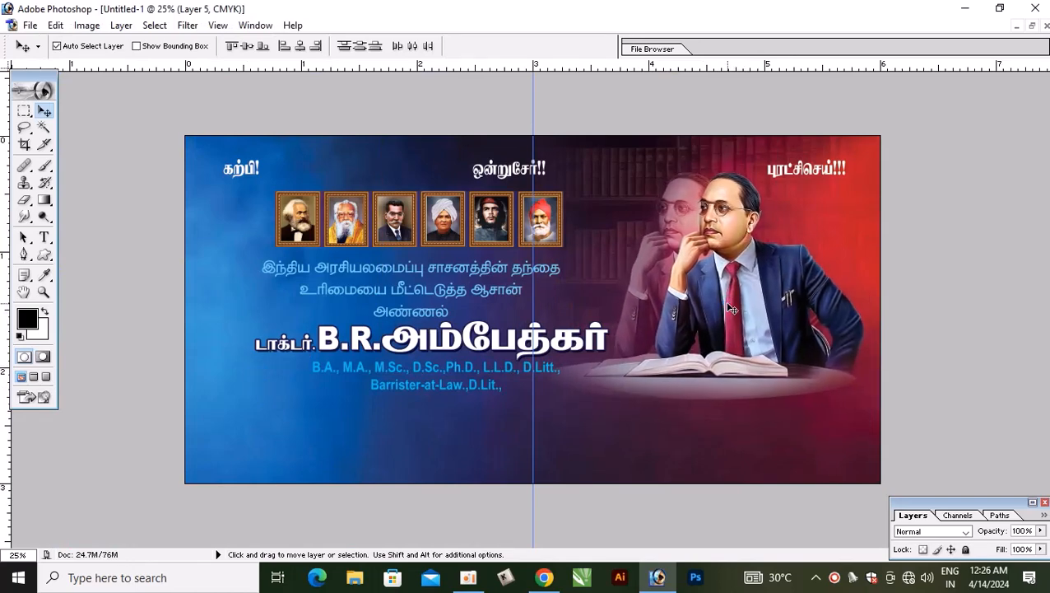
key("ctrl+t")
left_click_drag(865, 401, 869, 405)
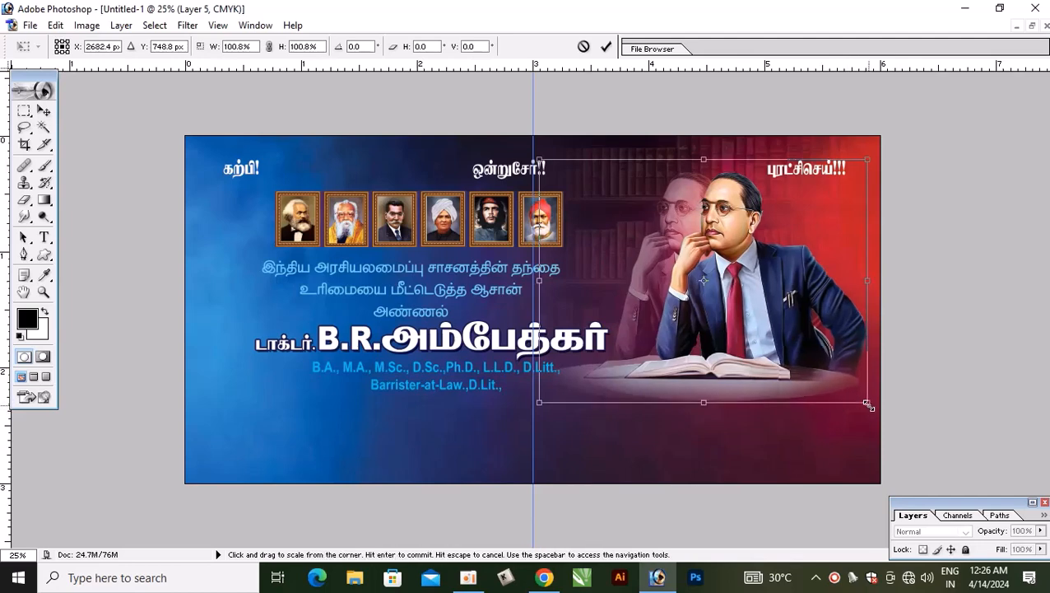
key("Return")
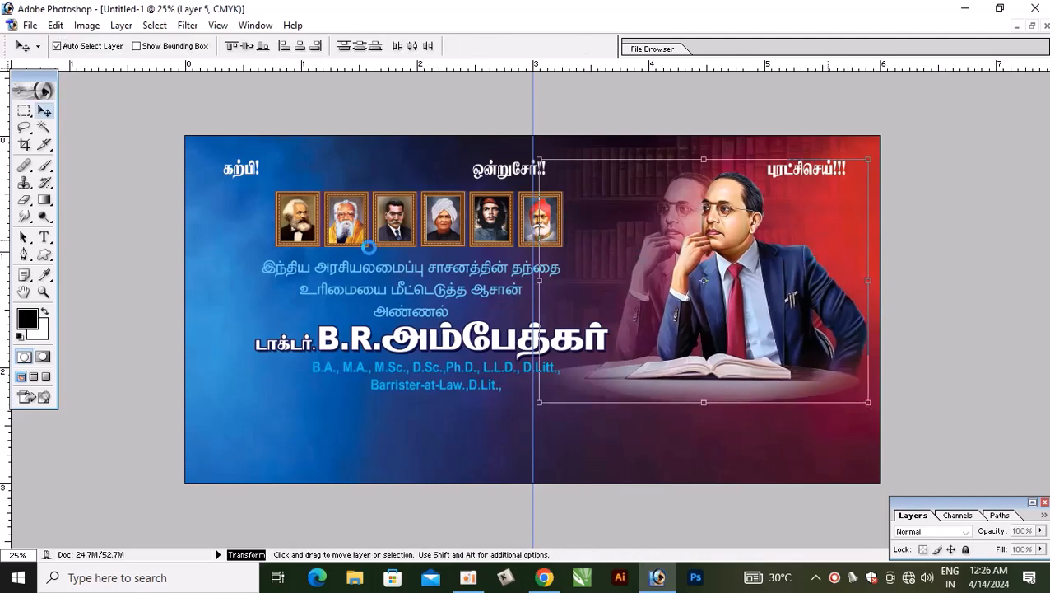
Shift the row of framed portraits and the title block slightly to the left, away from the large portrait
left_click_drag(360, 225, 346, 226)
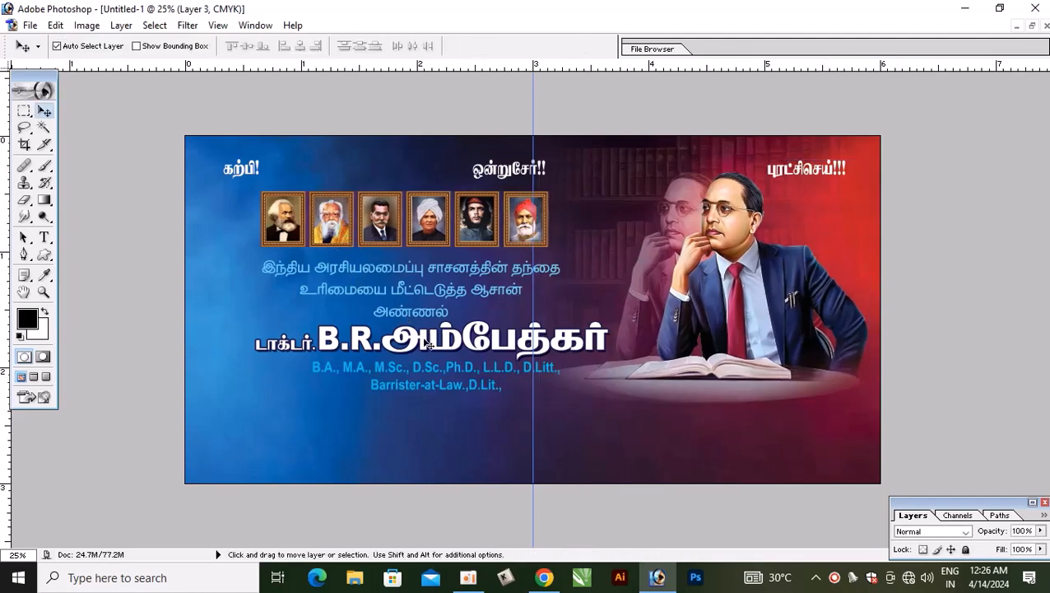
left_click_drag(451, 344, 419, 344)
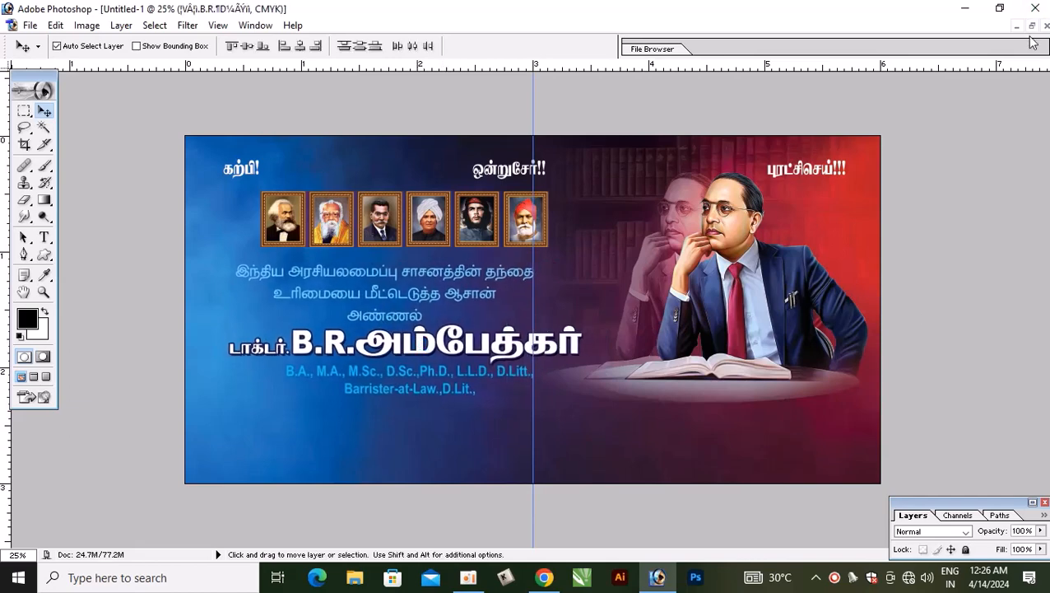
Copy the organization name, place line and slanted Color Burn strip from the source banner together into the new document's lower-left corner
left_click(1031, 26)
left_click(465, 197)
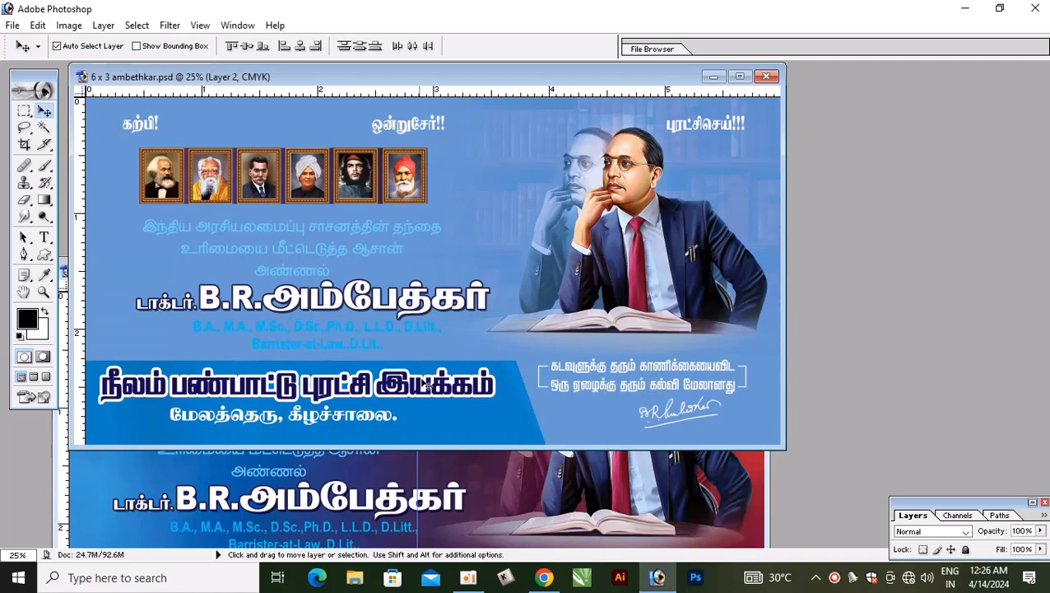
left_click(501, 394)
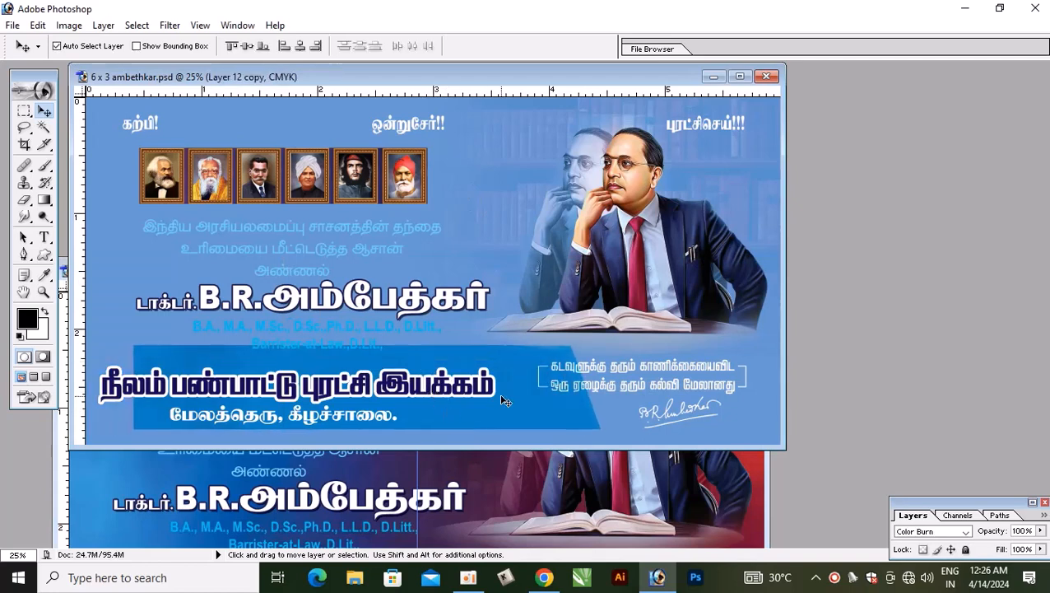
right_click(385, 375)
left_click(405, 387)
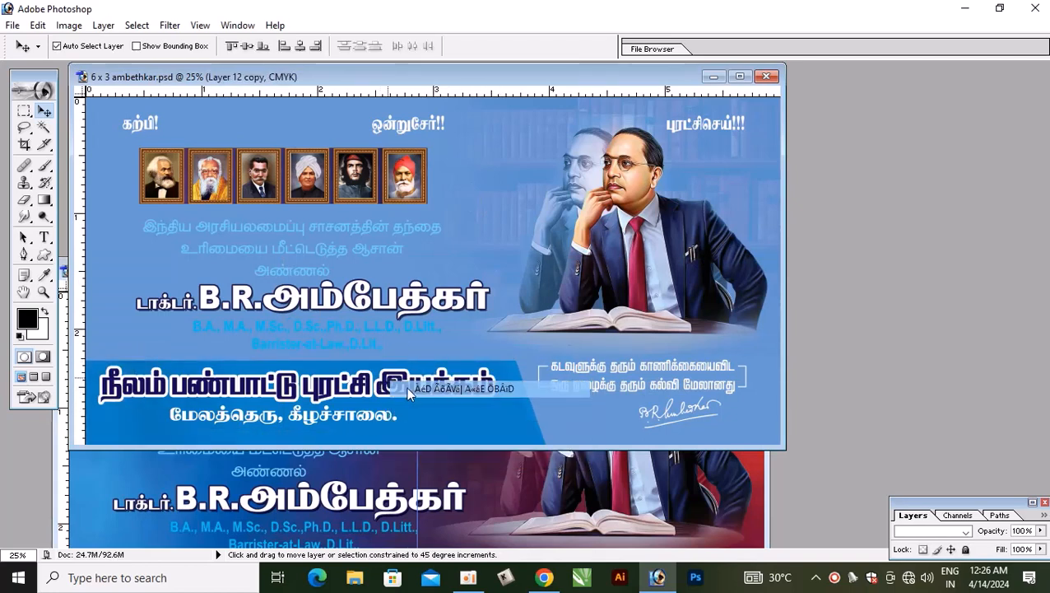
right_click(372, 418)
left_click(382, 424)
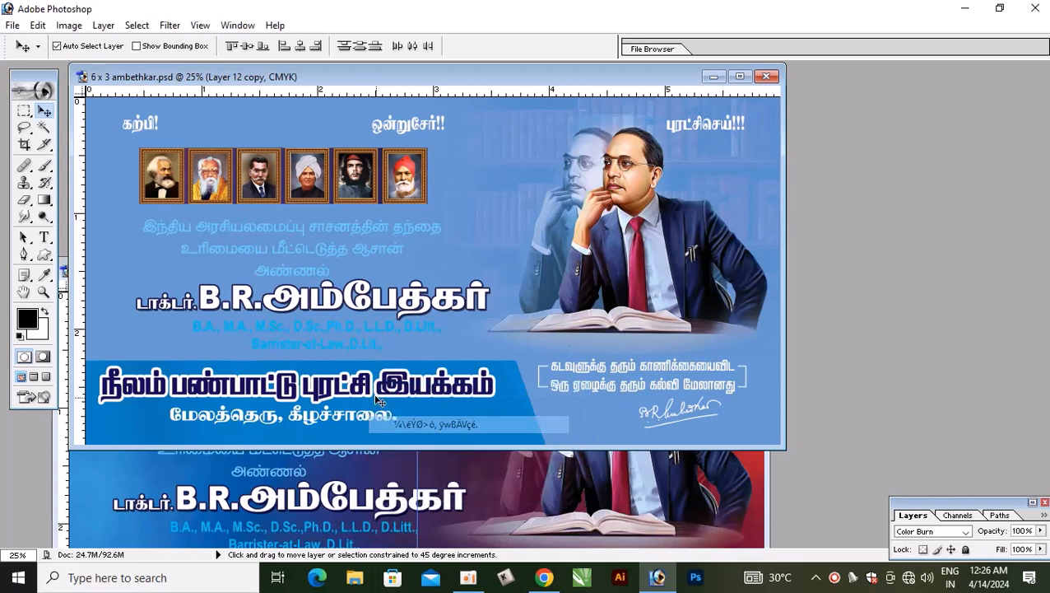
left_click_drag(382, 385, 413, 506)
left_click(723, 271)
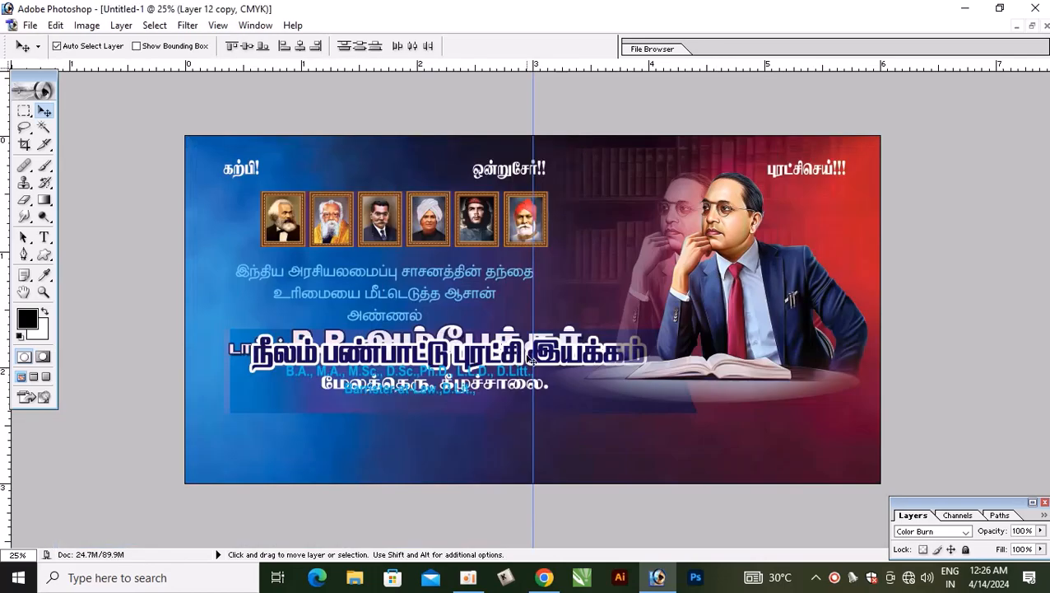
left_click_drag(586, 393, 527, 471)
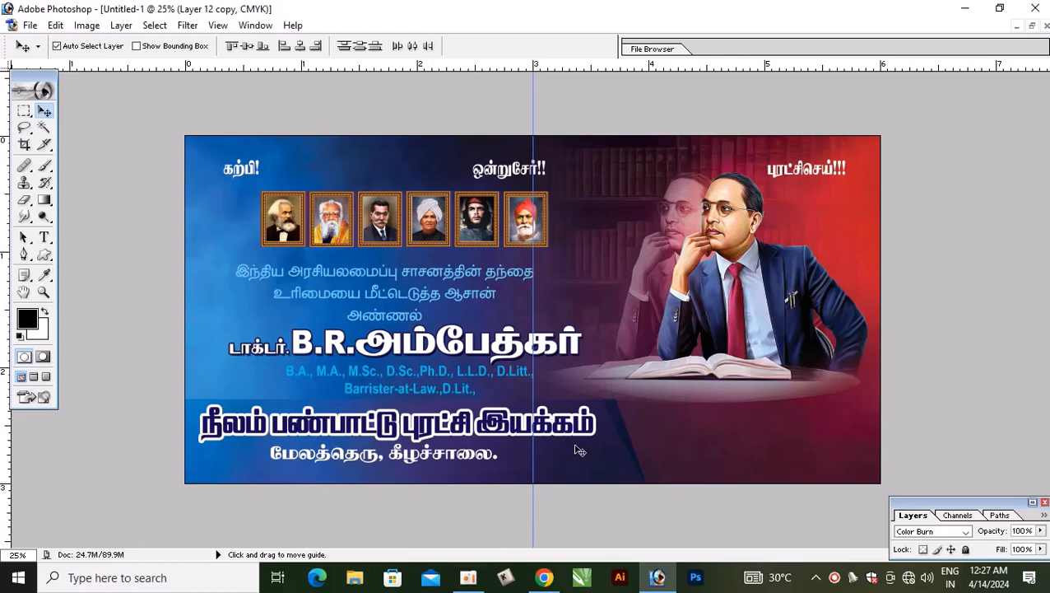
Copy the bracketed two-line white quote from the source banner into the new document and place it below the large portrait
left_click(1032, 26)
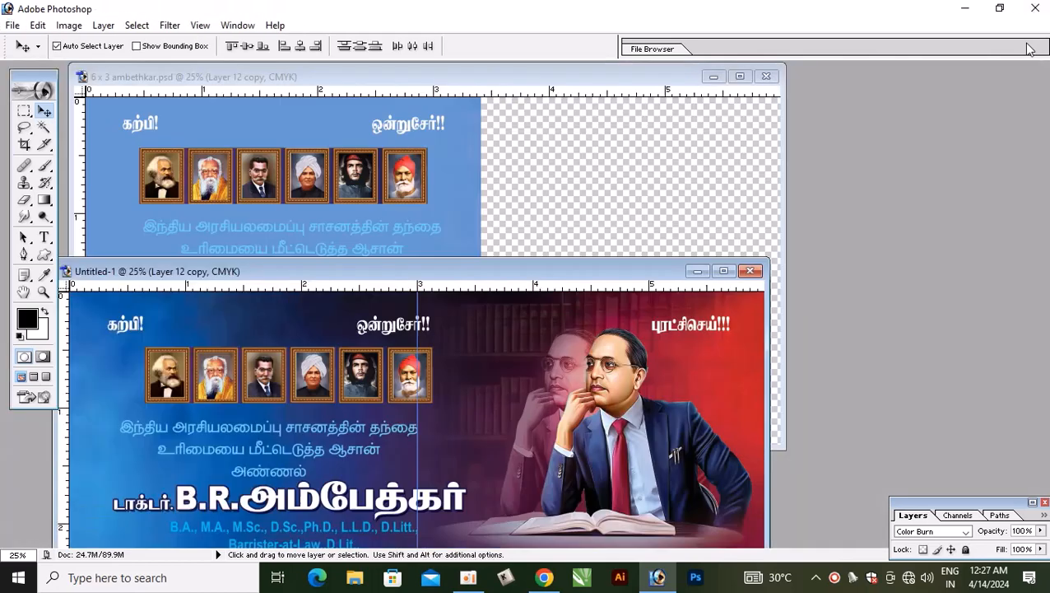
left_click(537, 203)
left_click(576, 377)
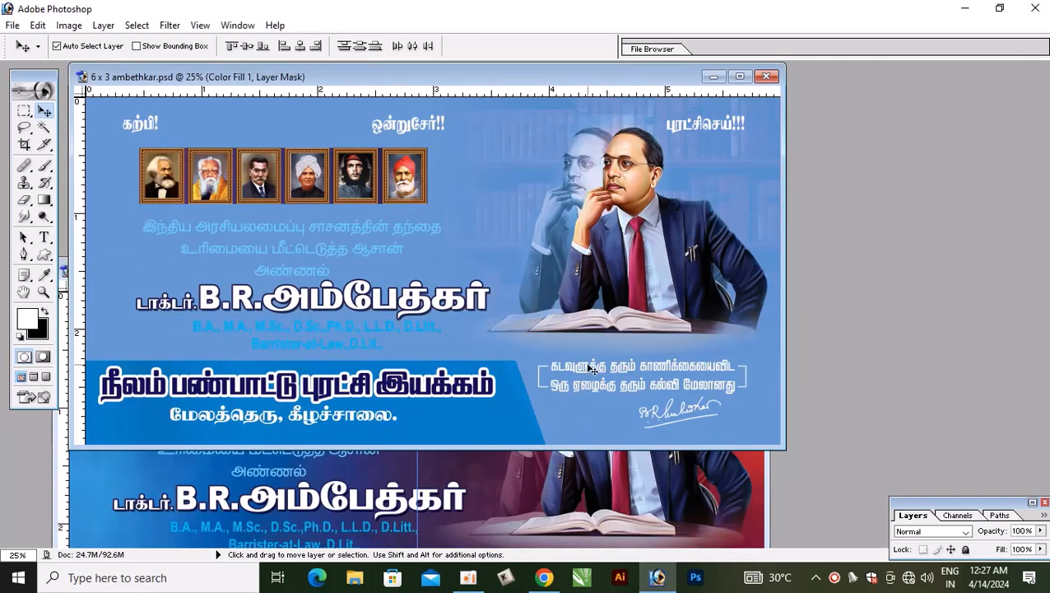
left_click_drag(598, 366, 648, 511)
left_click(724, 271)
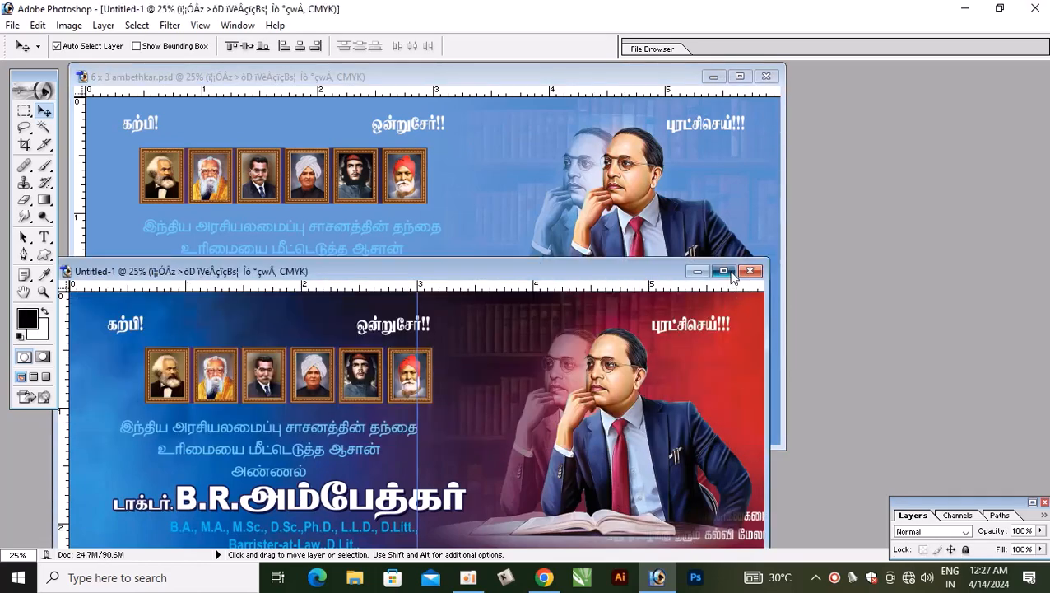
left_click_drag(877, 362, 817, 420)
key("ctrl+z")
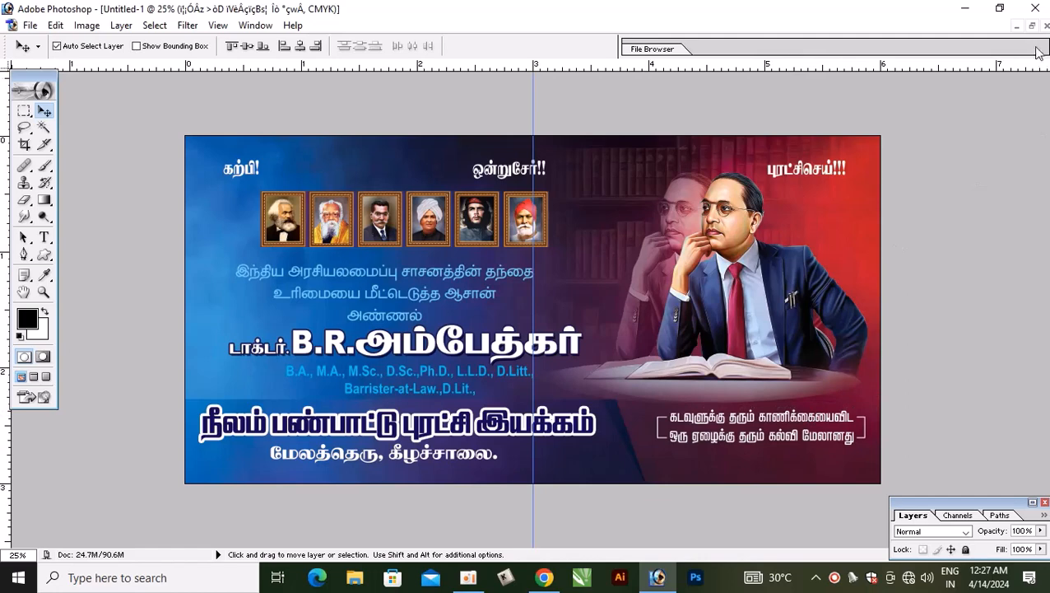
Copy the white signature from the source banner into the new document and bring its layer to the front
left_click(1032, 27)
left_click(746, 210)
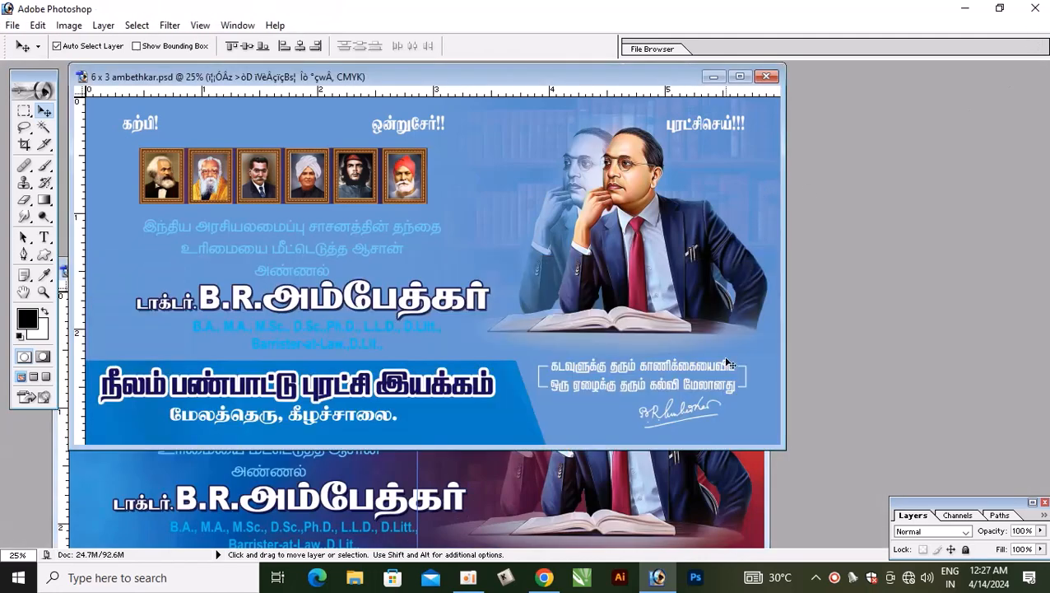
left_click(657, 418)
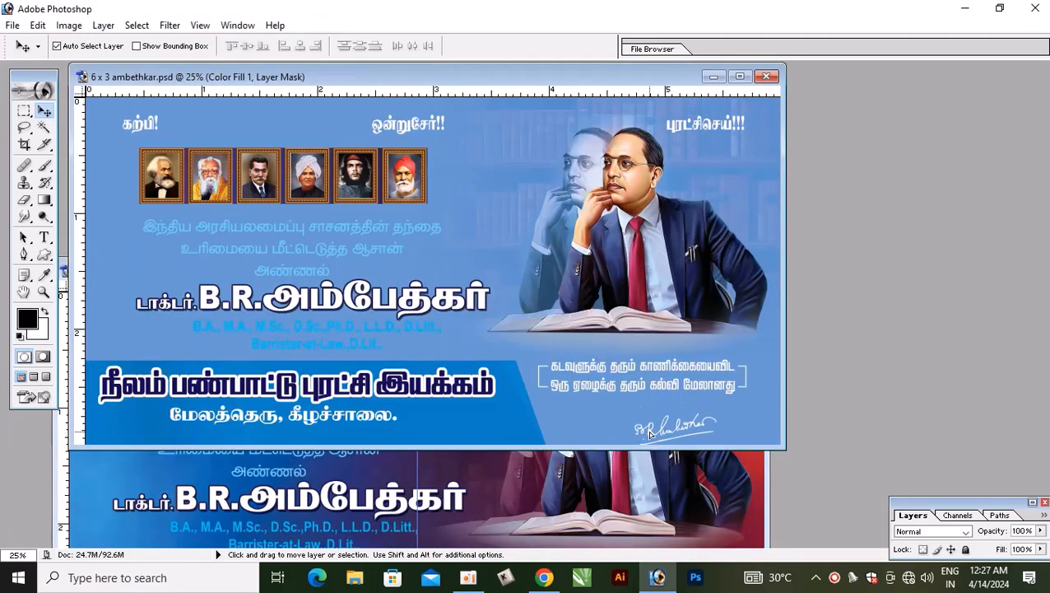
left_click(609, 506)
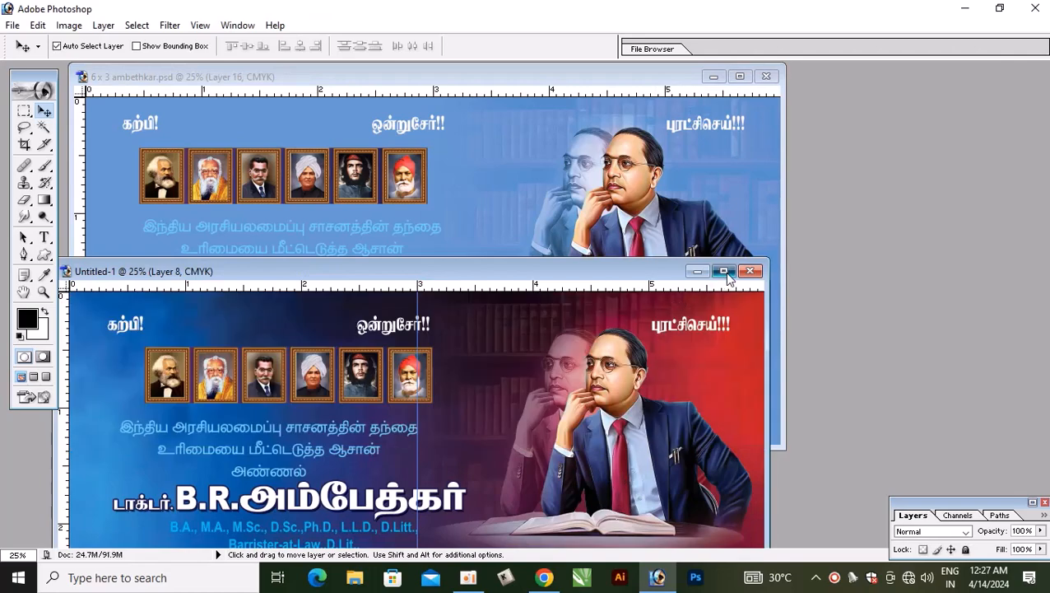
left_click(724, 272)
key("ctrl+shift+]")
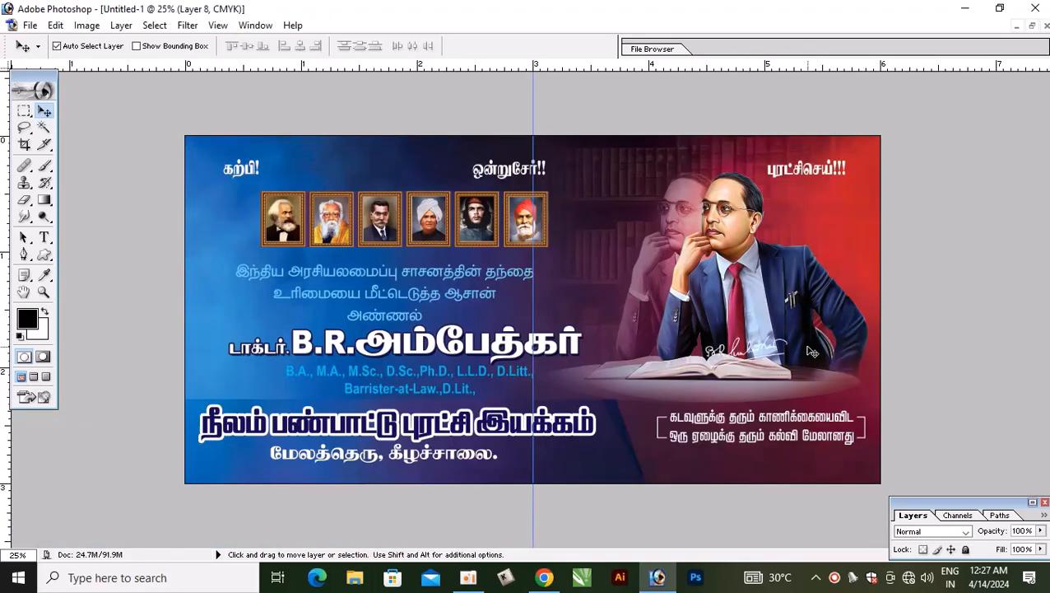
Place the signature just below the two-line quote and nudge the quote slightly up and to the left
left_click(737, 356)
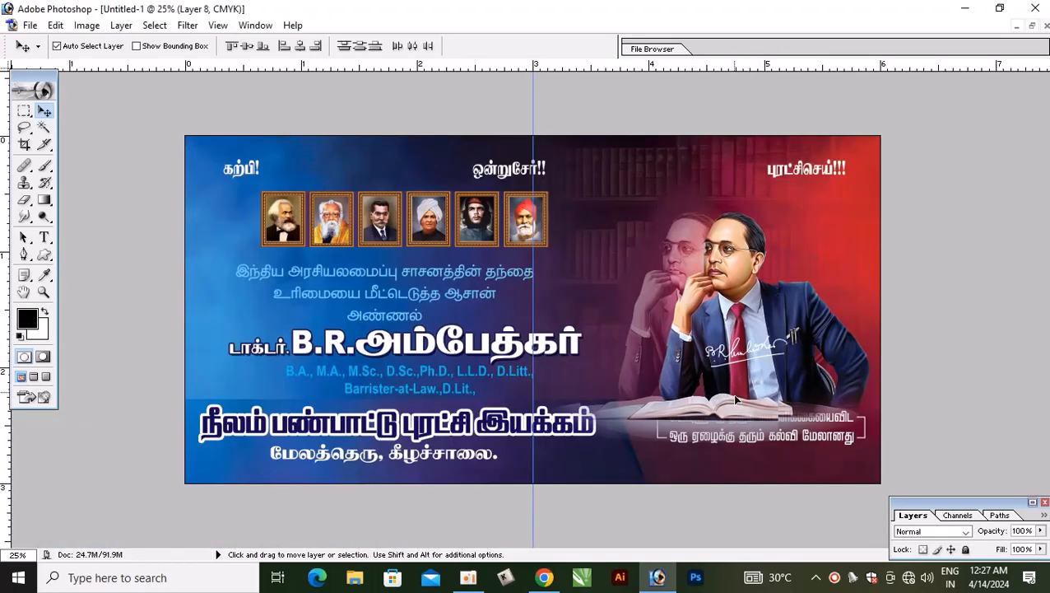
mouse_move(740, 357)
left_mouse_down()
mouse_move(749, 472)
mouse_move(757, 465)
left_mouse_up()
left_click_drag(779, 422, 773, 417)
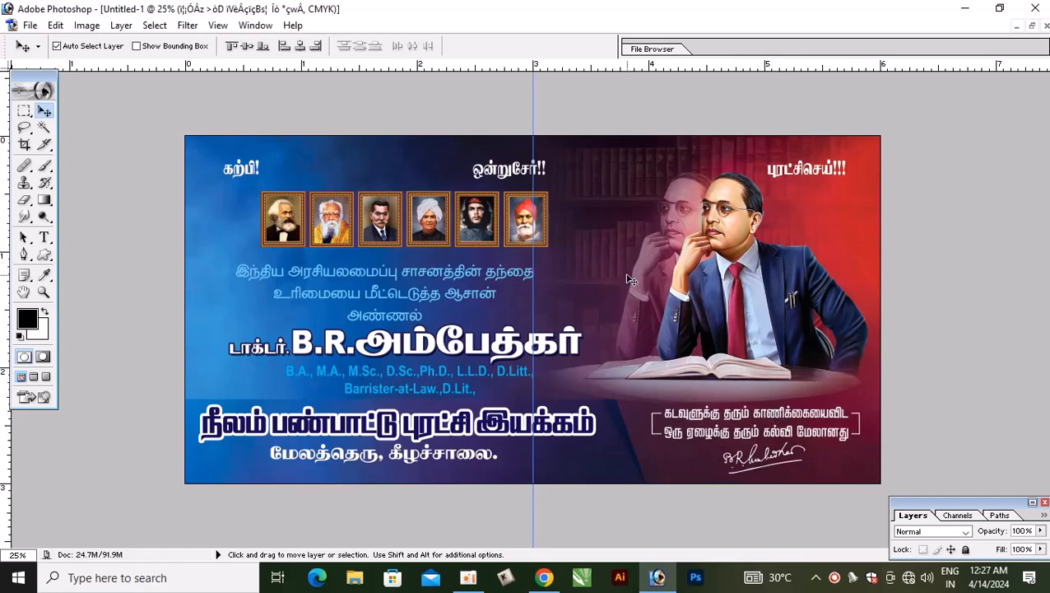
Hide the guide in the new banner and close the source PSD without saving its changes
key("ctrl+semicolon")
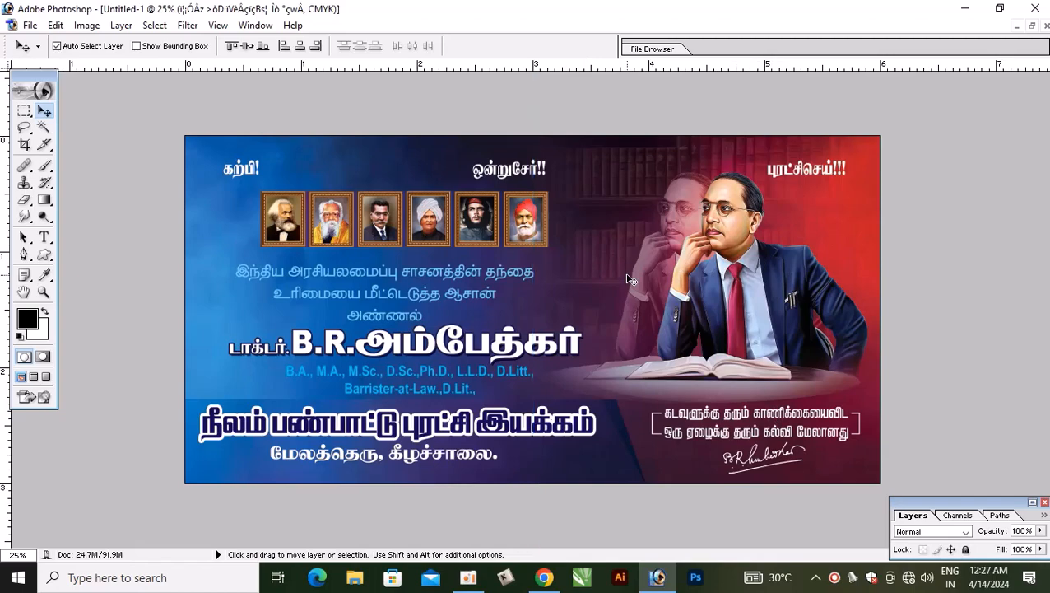
left_click(1033, 26)
left_click(585, 192)
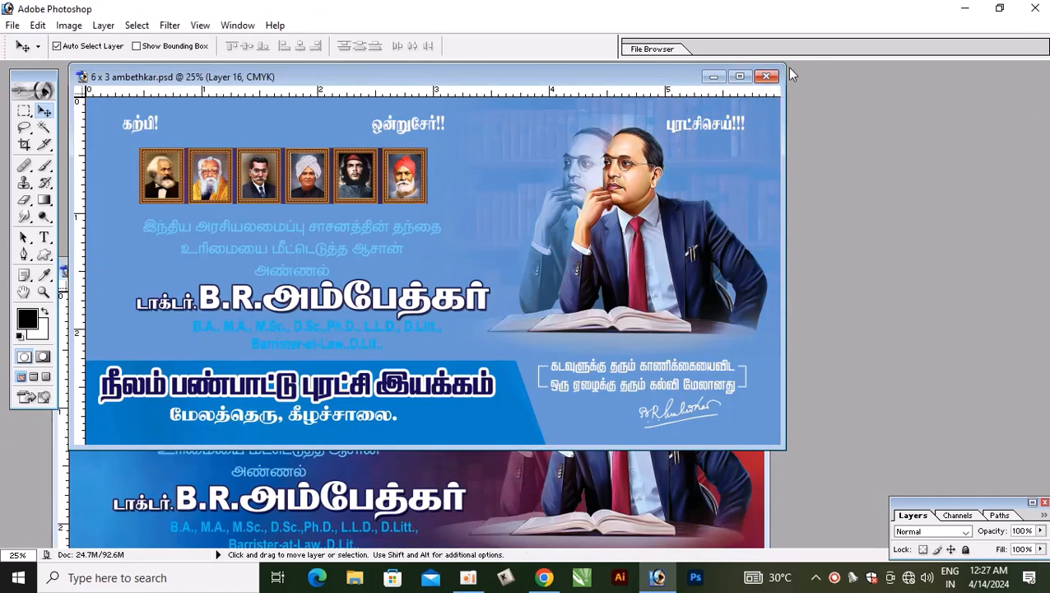
left_click(765, 77)
left_click(553, 228)
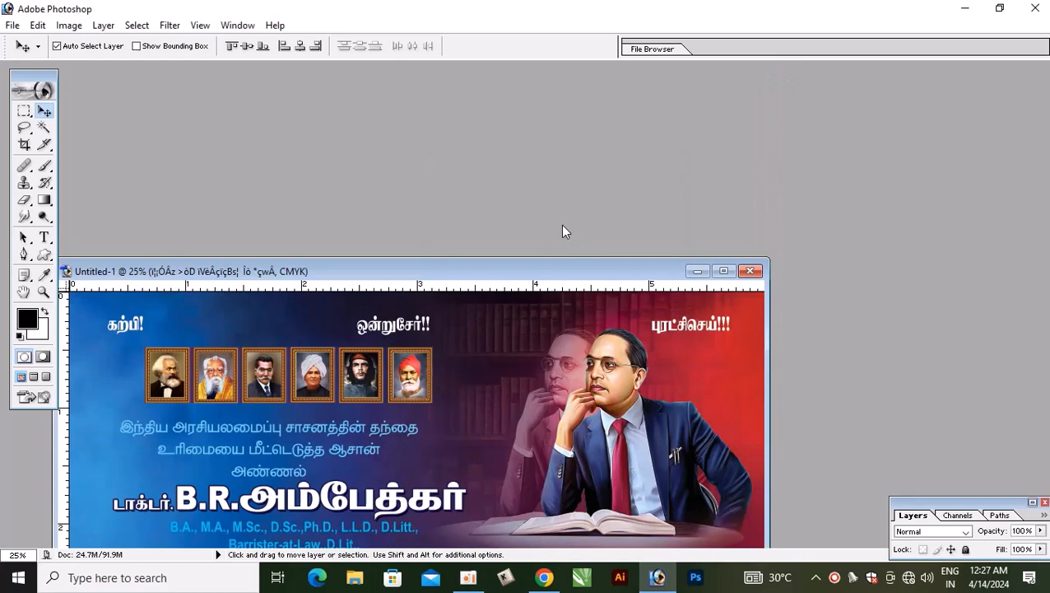
Reopen 6 x 3 ambethkar from the Desktop to compare the original design, and return to the maximized new banner
double_click(764, 151)
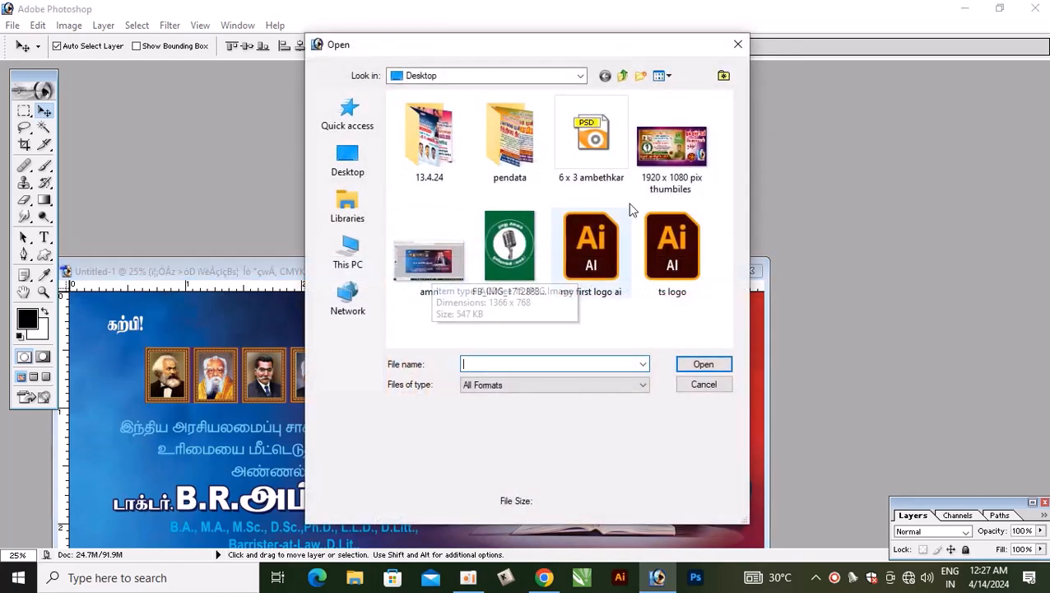
left_click(586, 161)
left_click(704, 364)
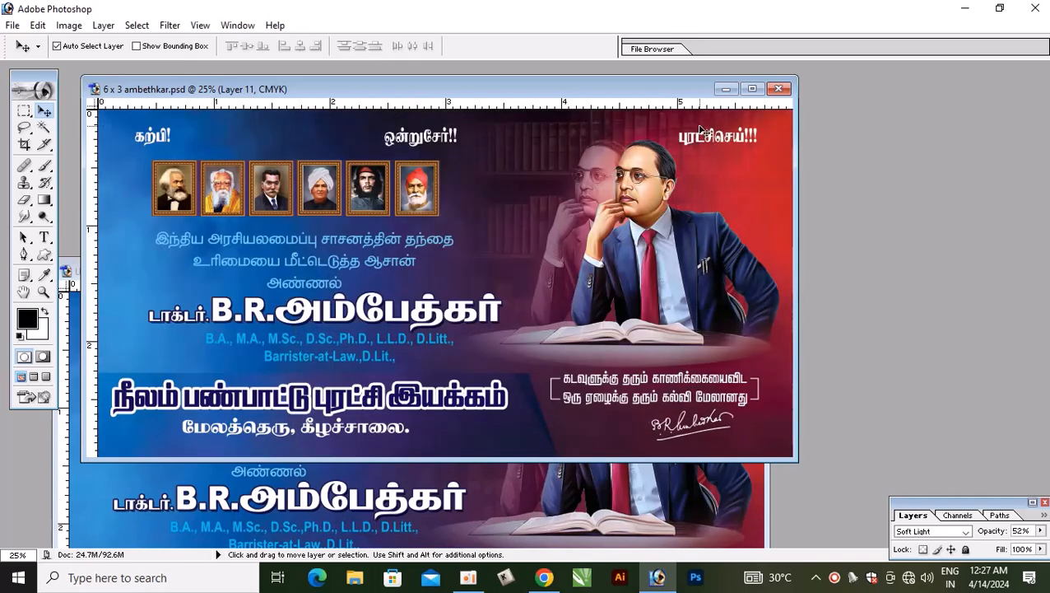
left_click(780, 88)
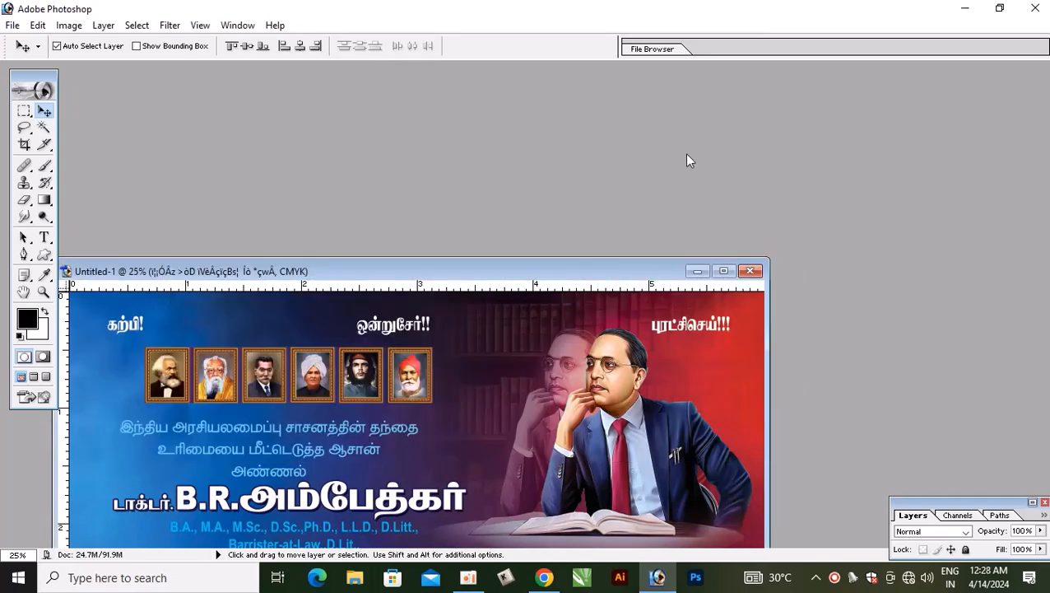
left_click(728, 268)
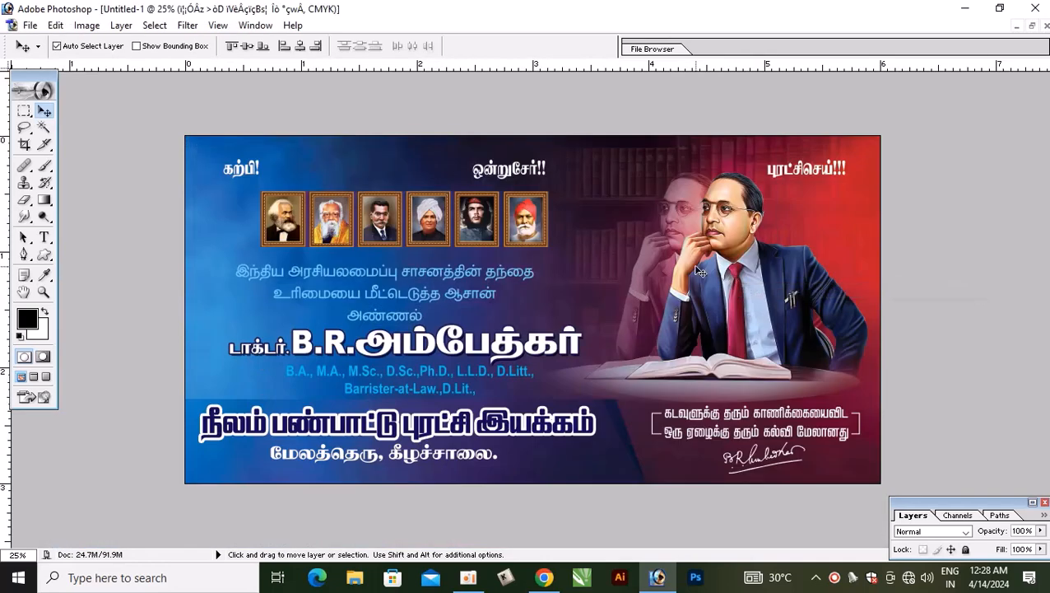